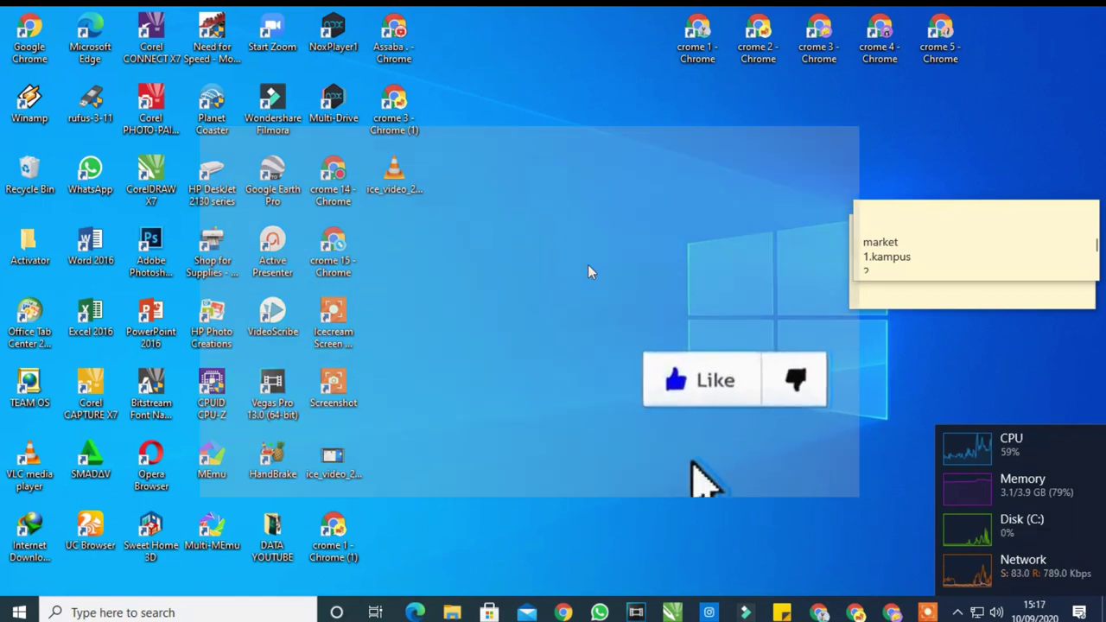
right_click(583, 178)
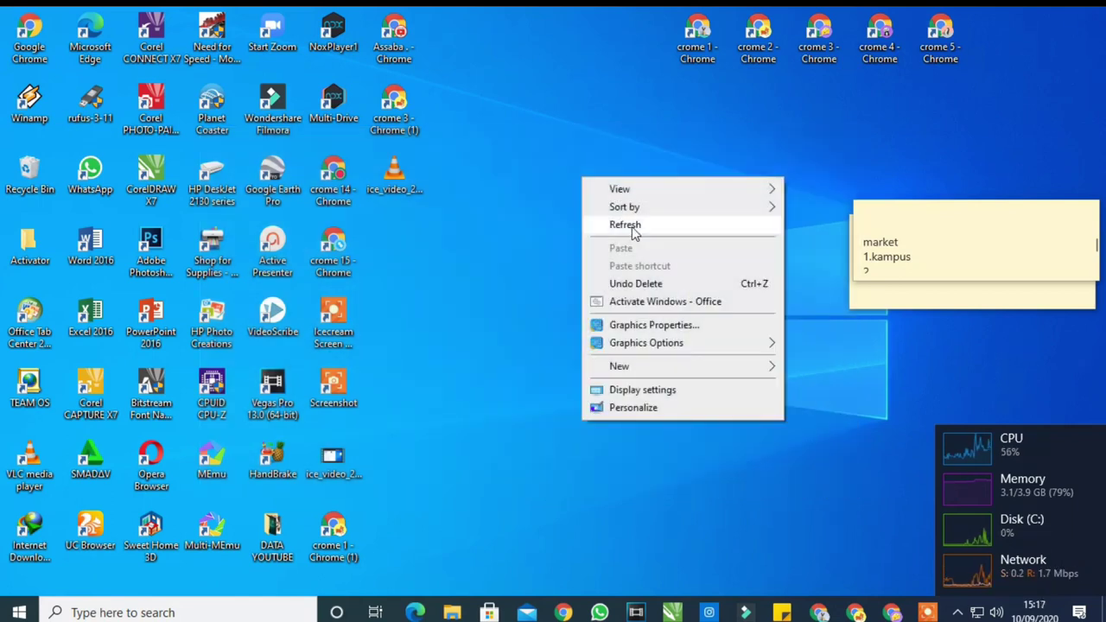
left_click(631, 226)
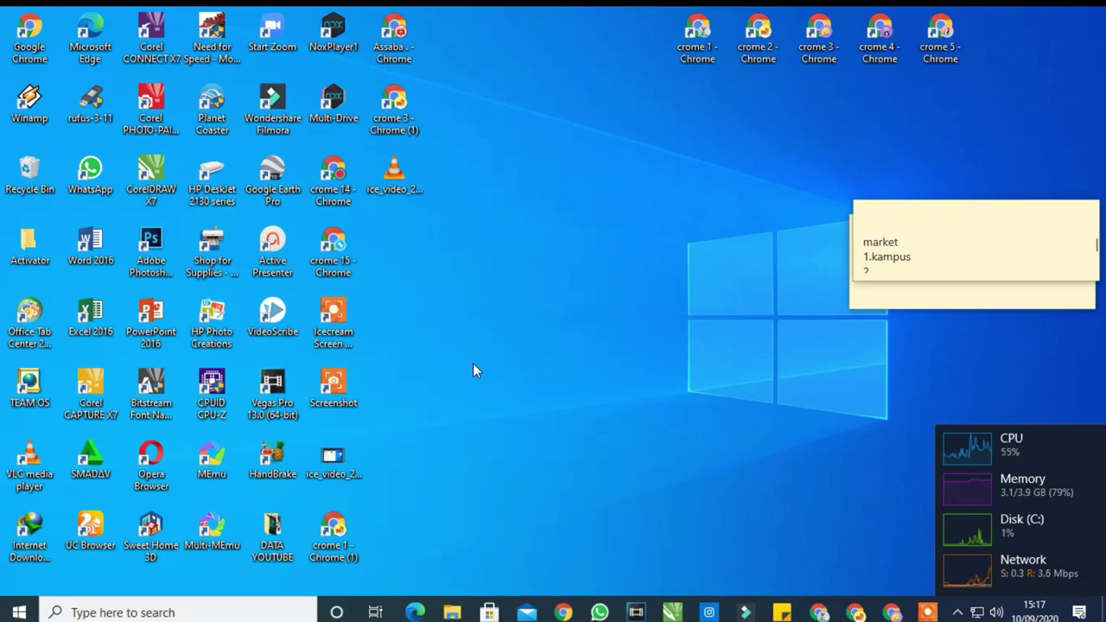
right_click(531, 219)
left_click(544, 264)
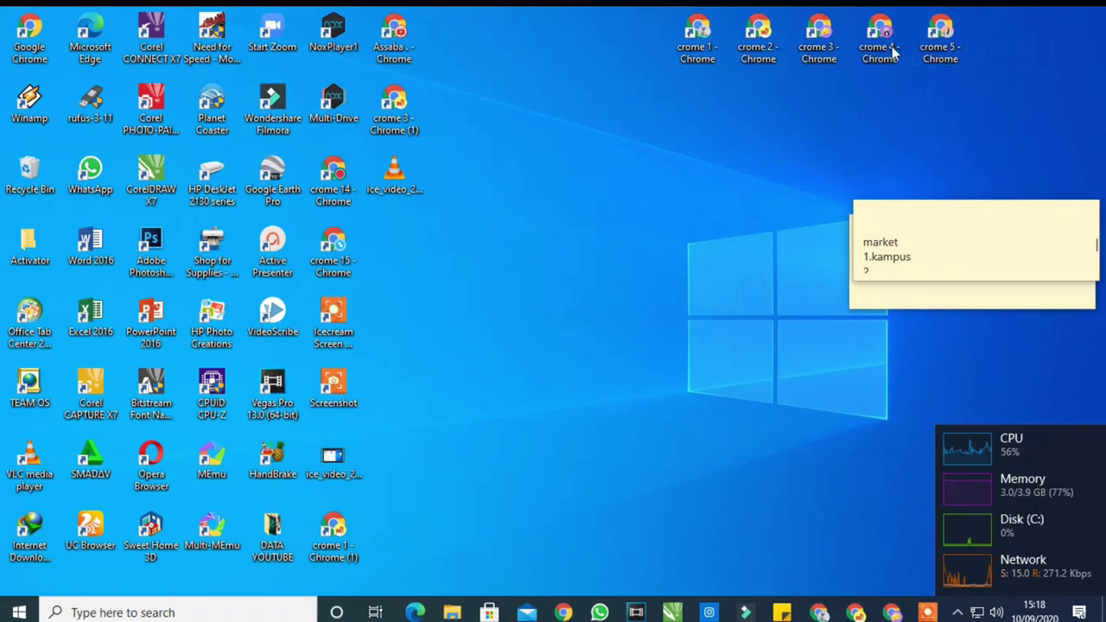
Launch Chrome from the Assaba desktop shortcut and examine the list of other profiles in the profile menu
double_click(392, 67)
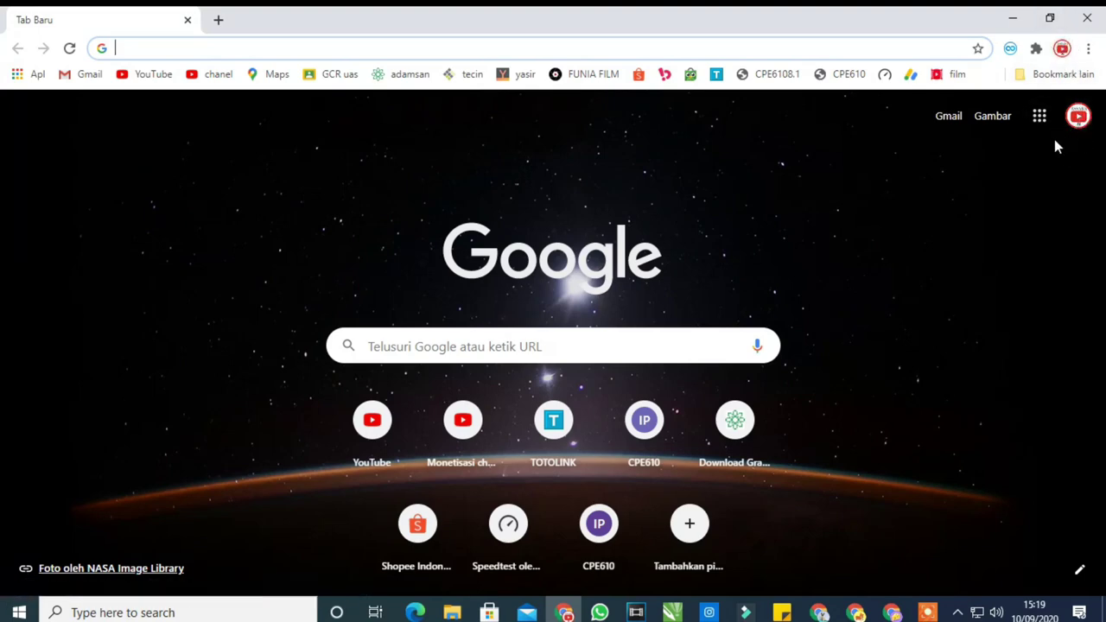
left_click(1062, 49)
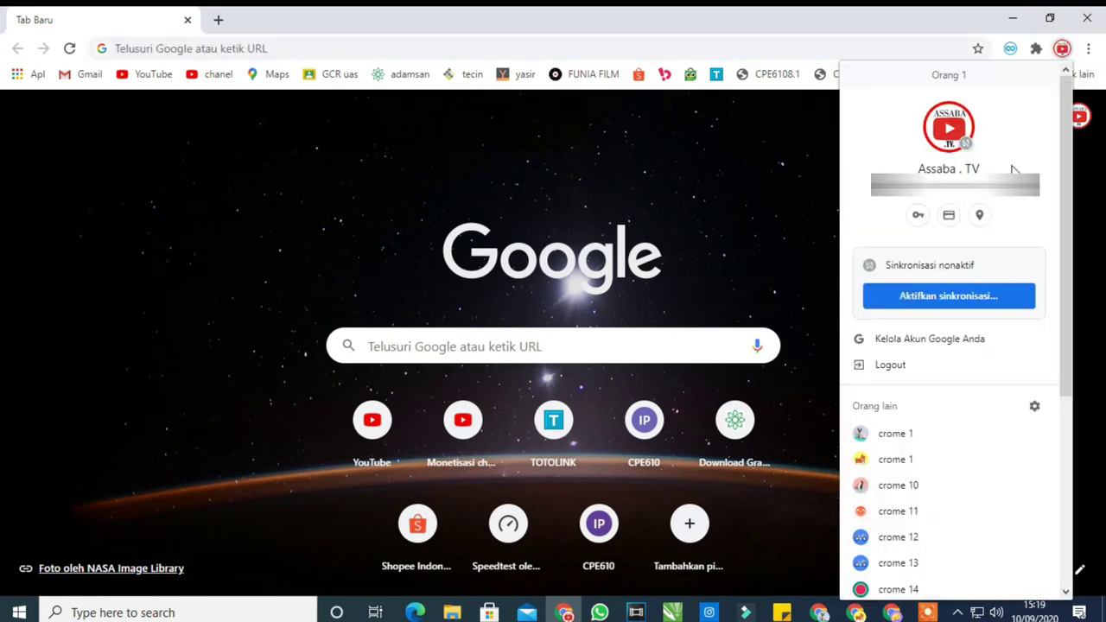
scroll(929, 337, "down", 2)
scroll(930, 349, "up", 2)
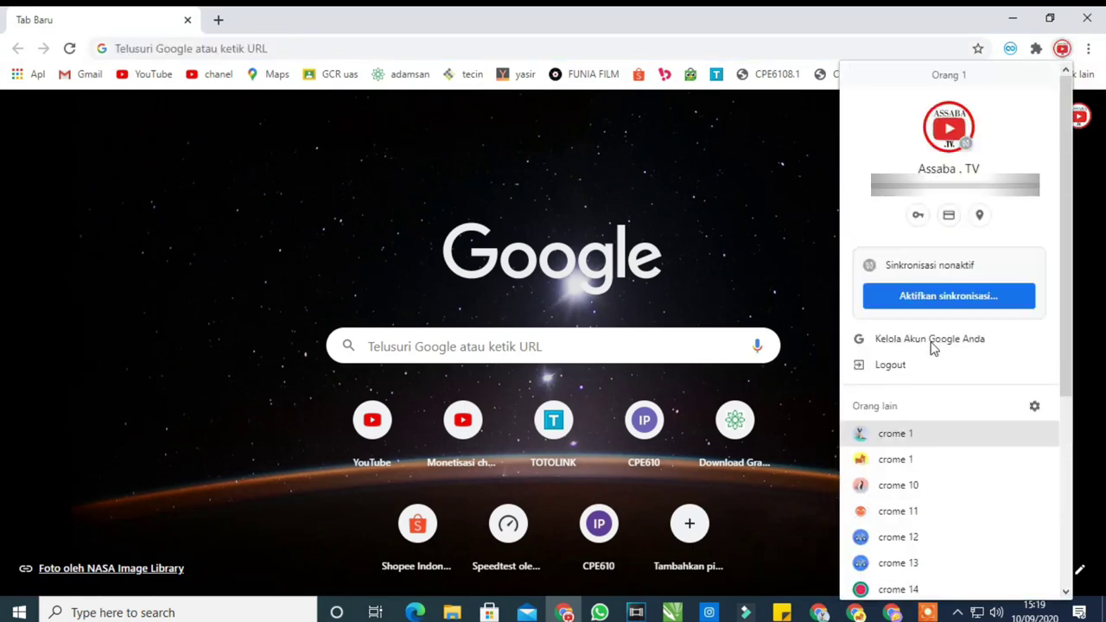
scroll(932, 293, "down", 1)
scroll(931, 297, "down", 3)
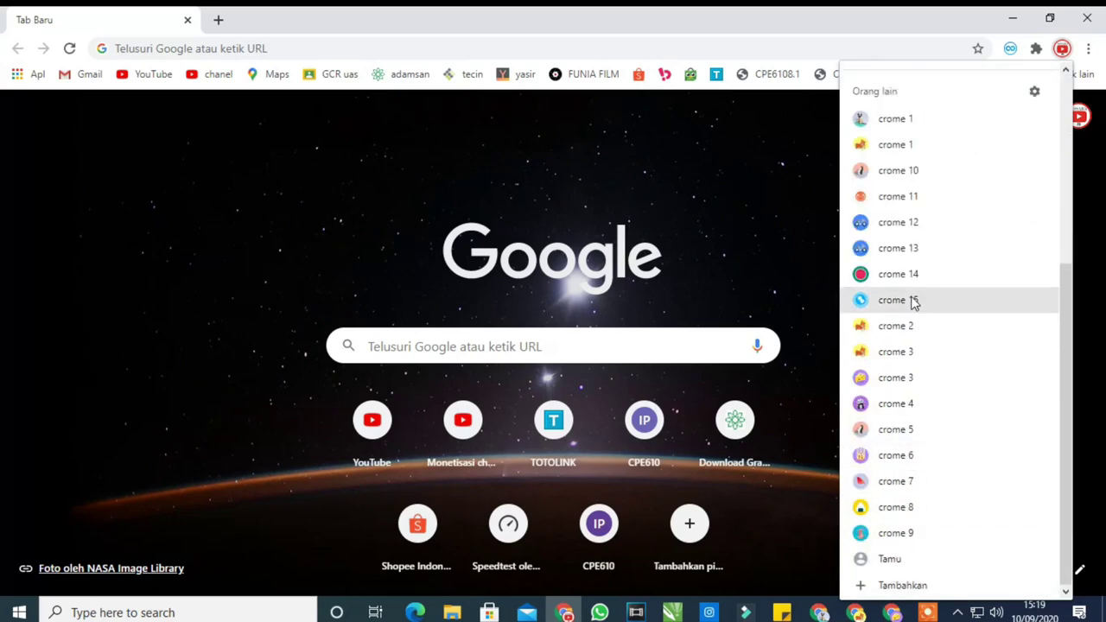
scroll(913, 302, "up", 1)
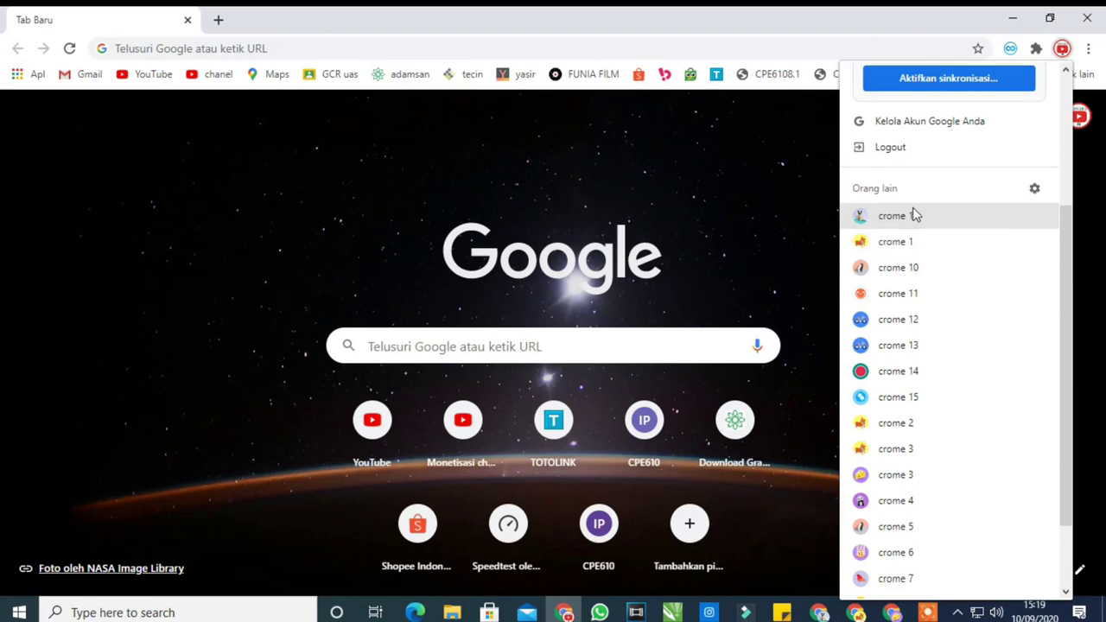
scroll(921, 221, "down", 1)
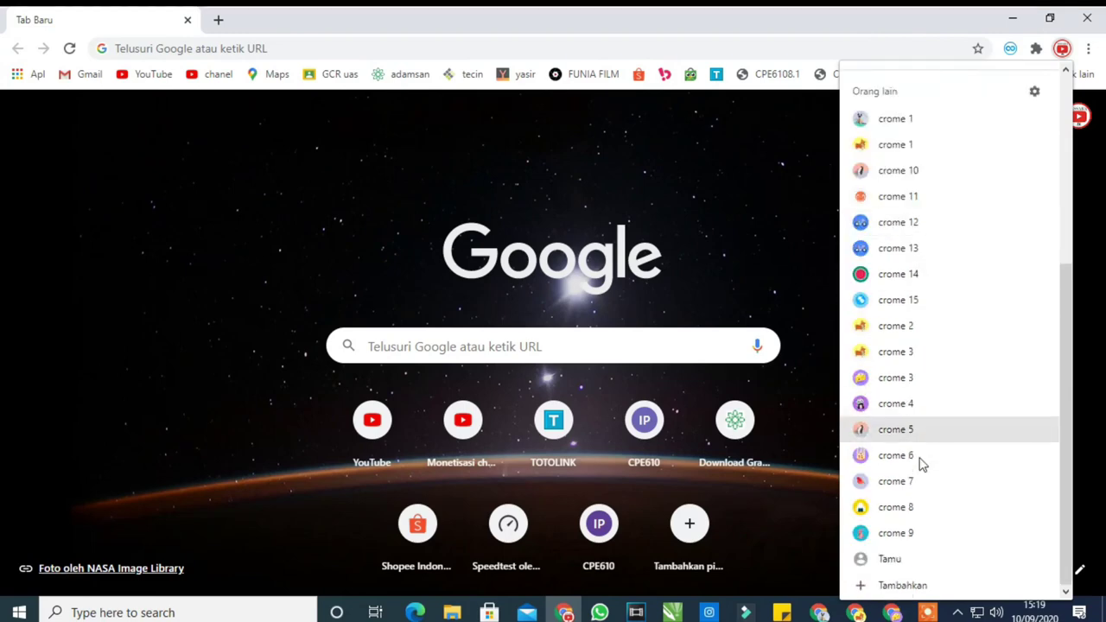
scroll(926, 372, "up", 3)
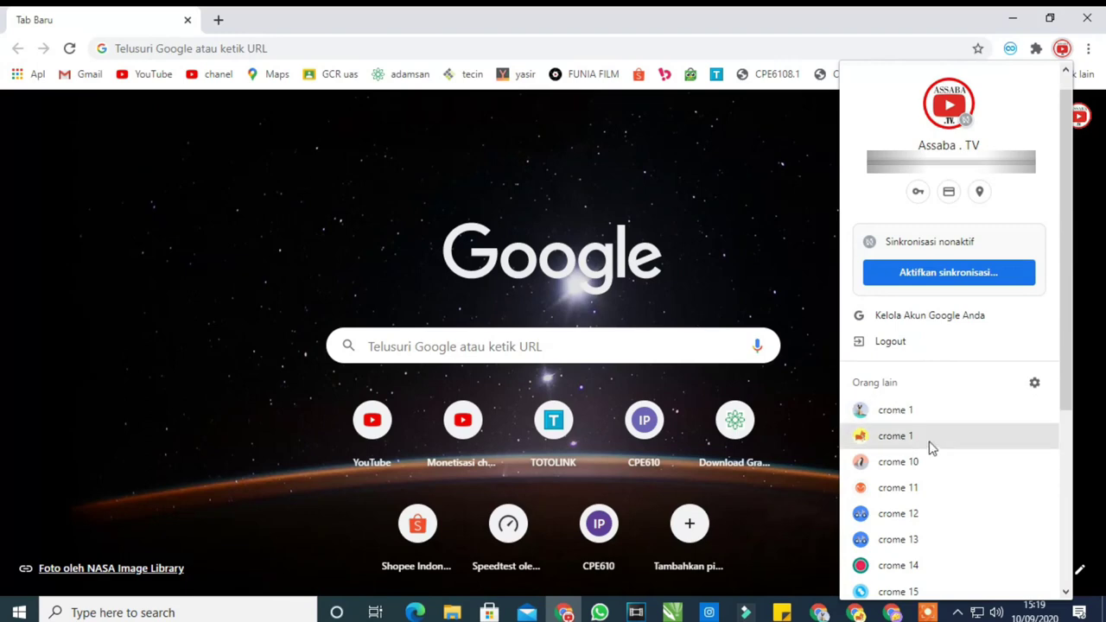
scroll(929, 445, "down", 3)
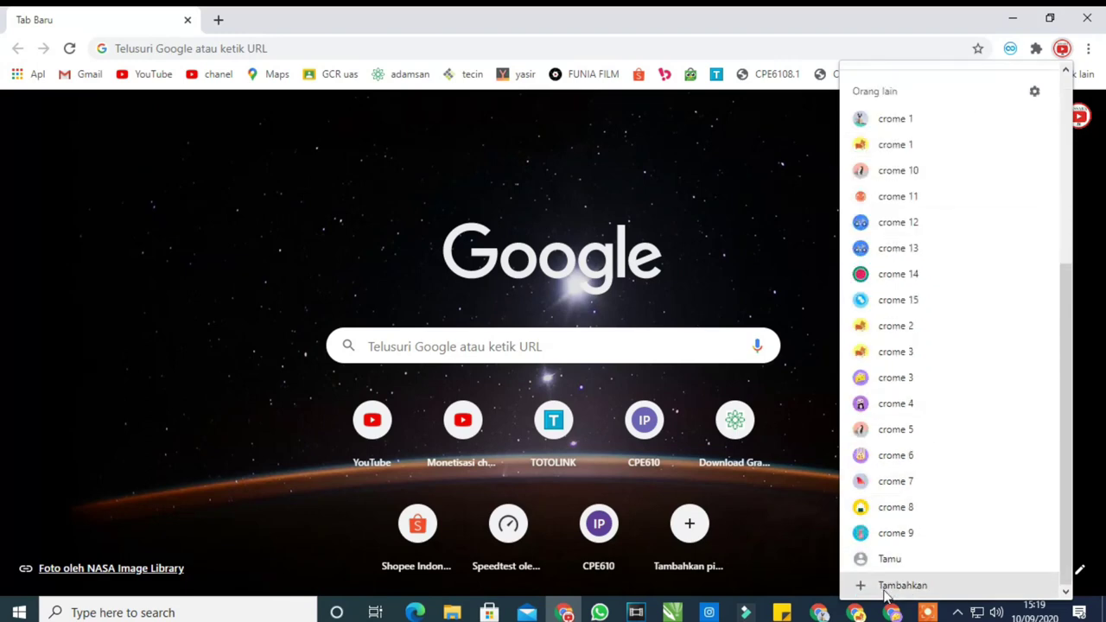
scroll(932, 464, "up", 2)
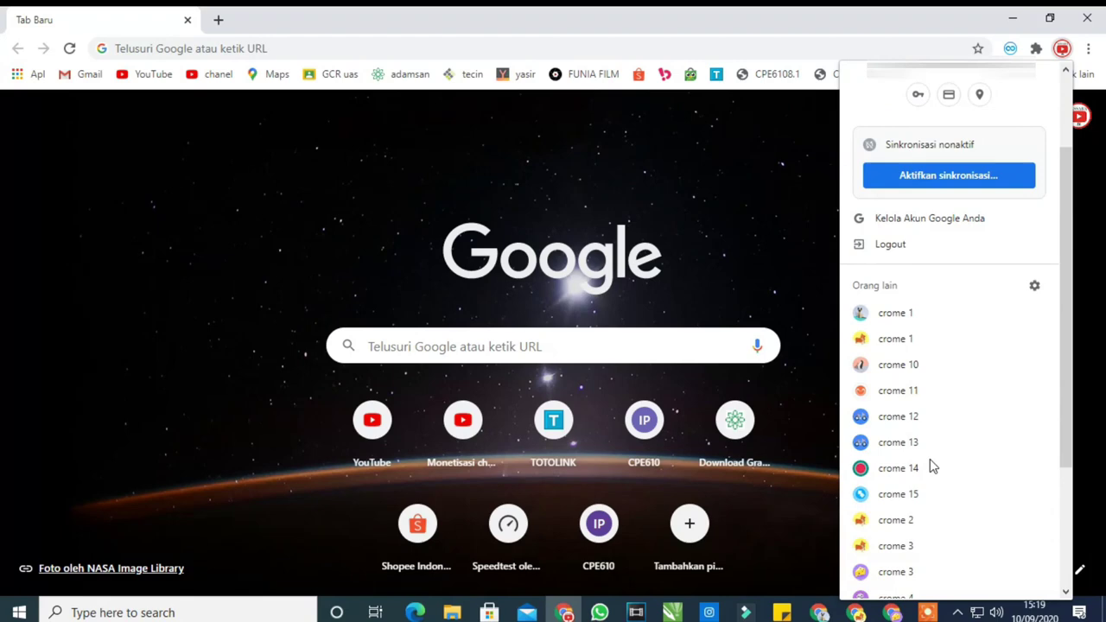
scroll(933, 440, "down", 2)
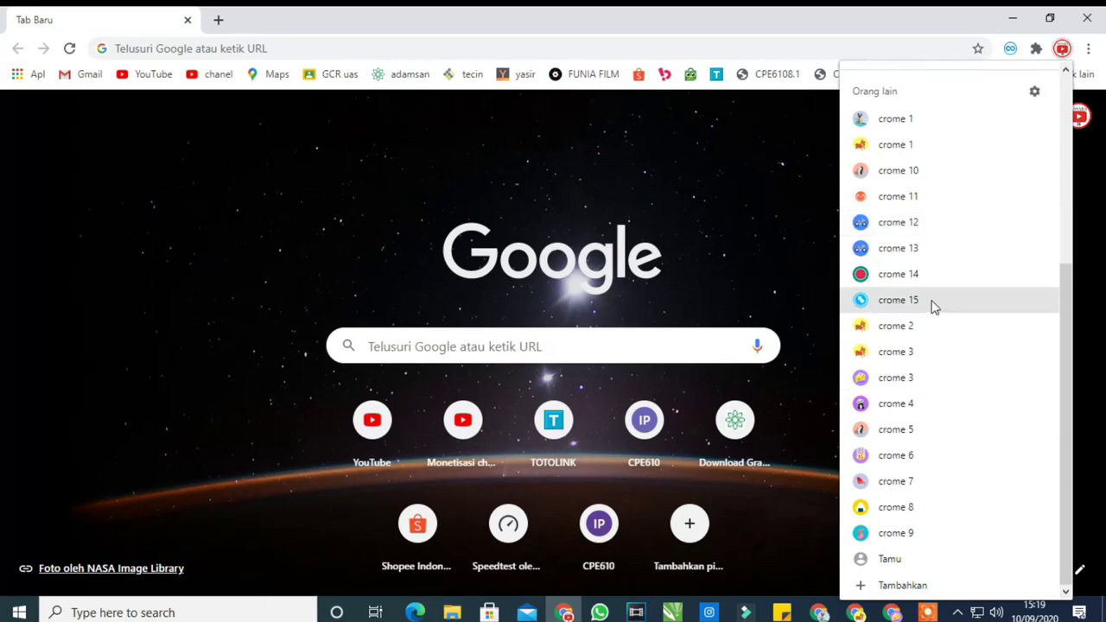
Add a new Chrome user named "crome 6" with a desktop shortcut
left_click(917, 594)
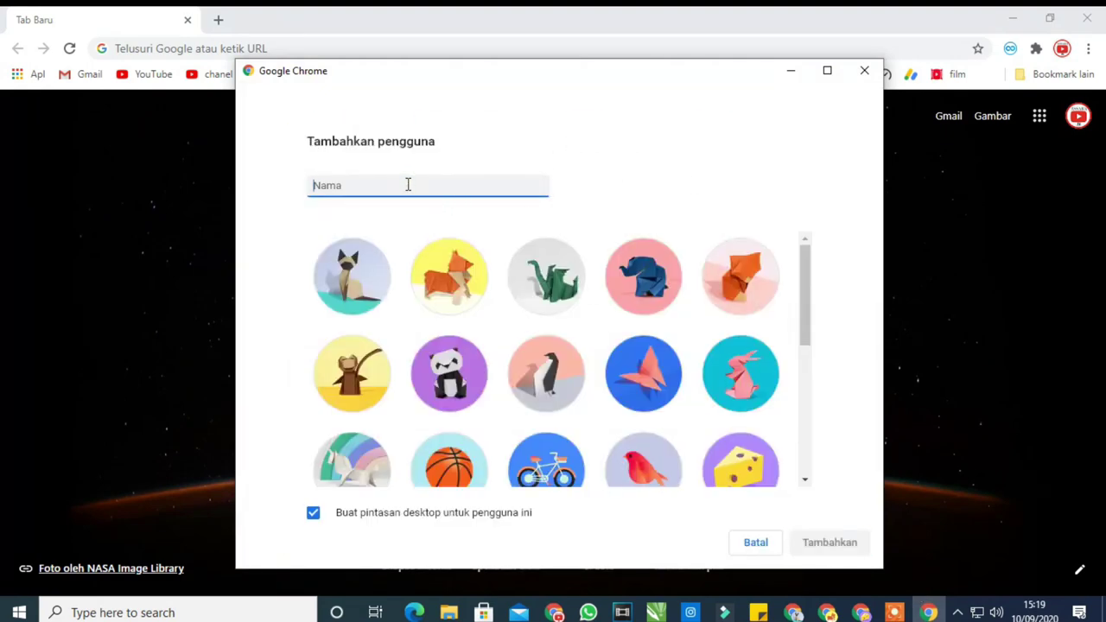
type("crome 6")
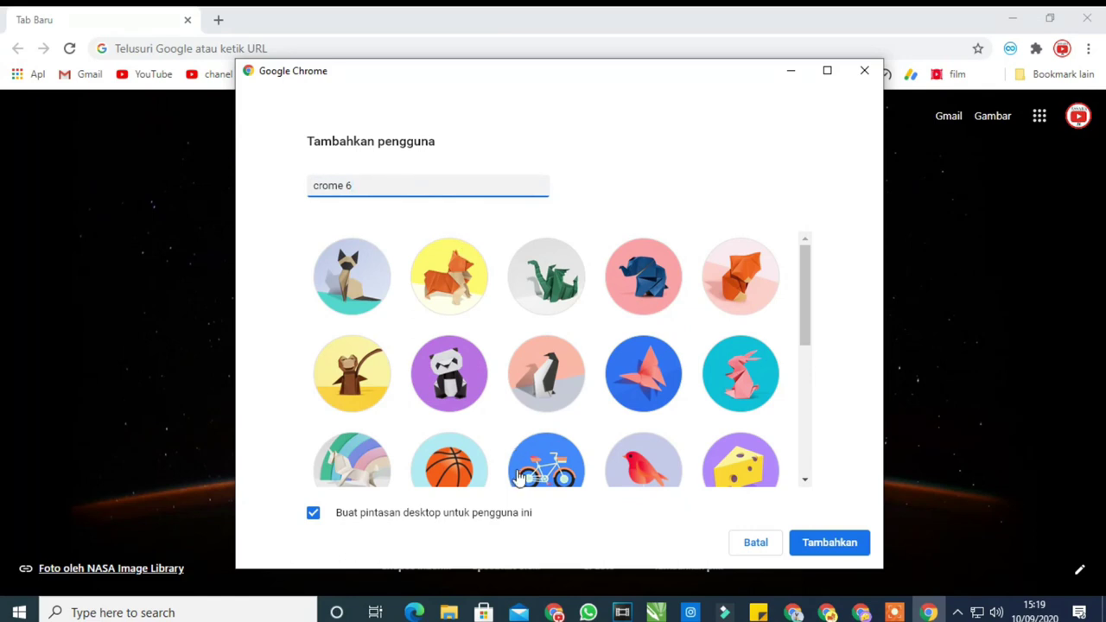
left_click(828, 551)
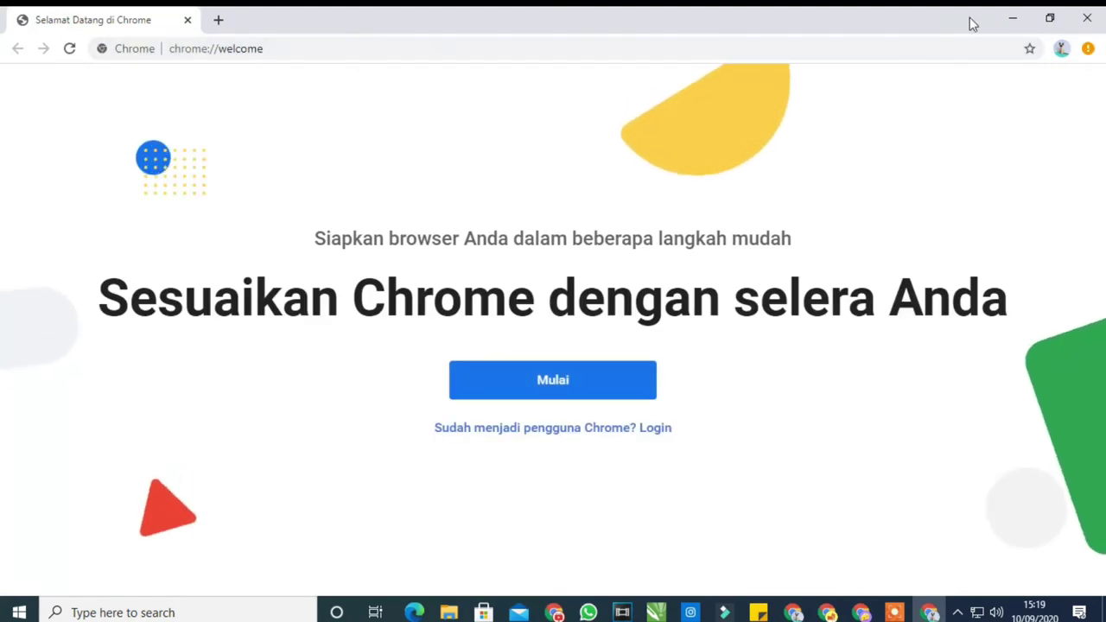
Close both Chrome windows and move the crome 6 desktop shortcut directly below the crome 1 shortcut
left_click(1090, 24)
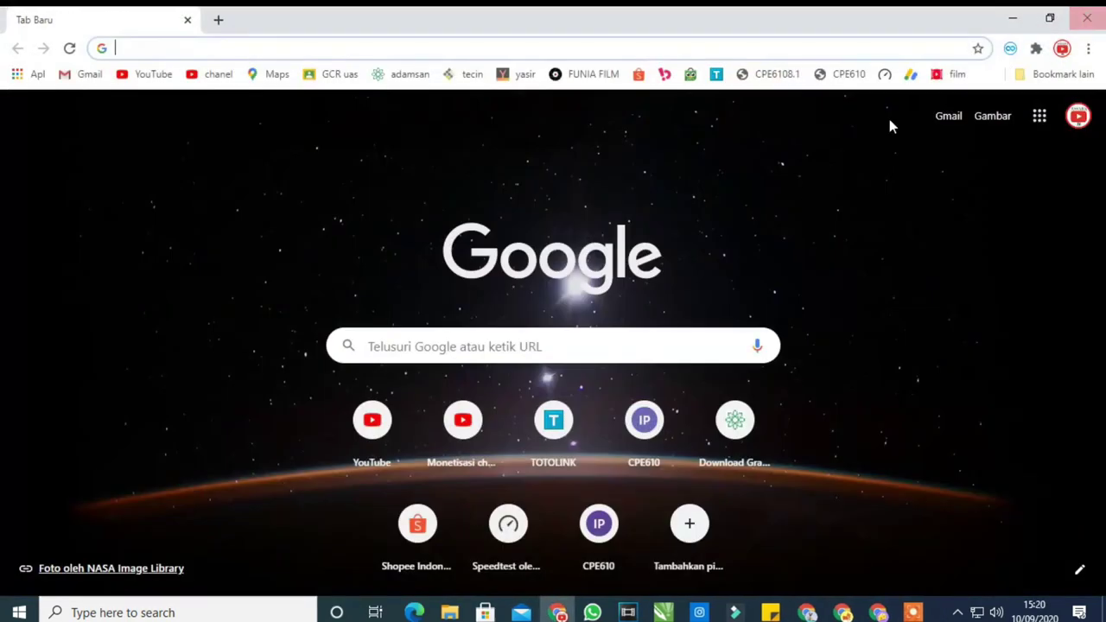
left_click(1087, 19)
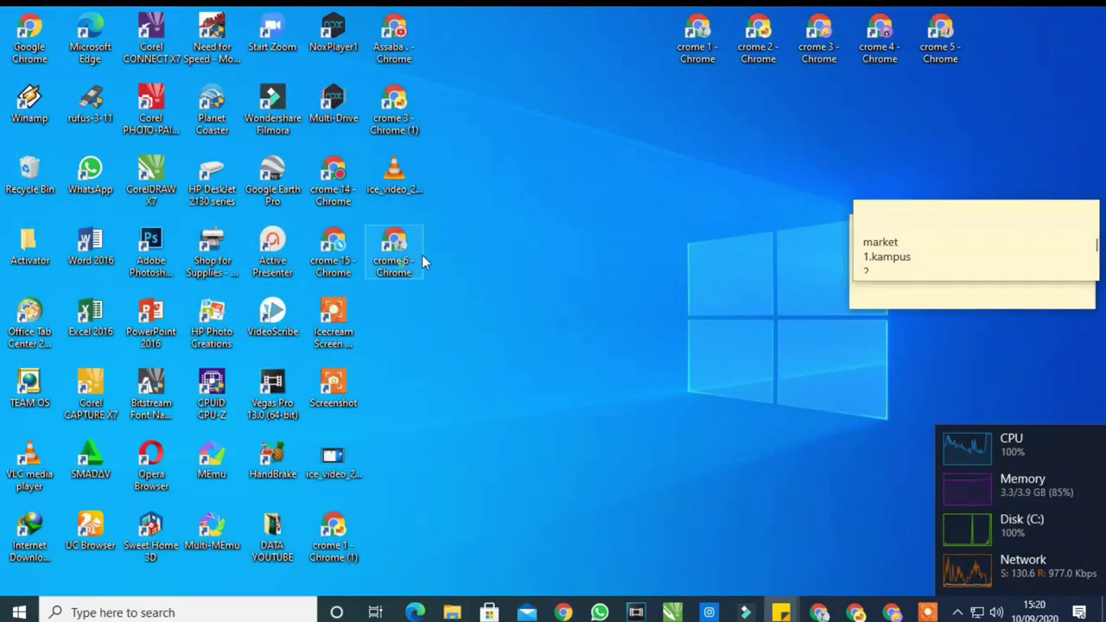
left_click_drag(422, 255, 725, 117)
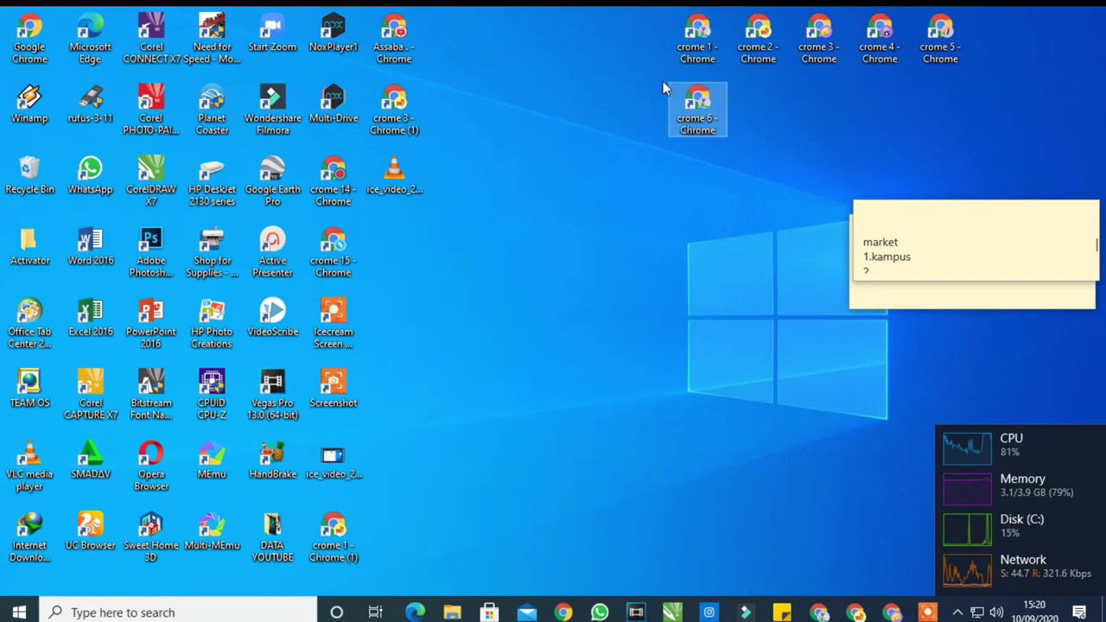
left_click(647, 122)
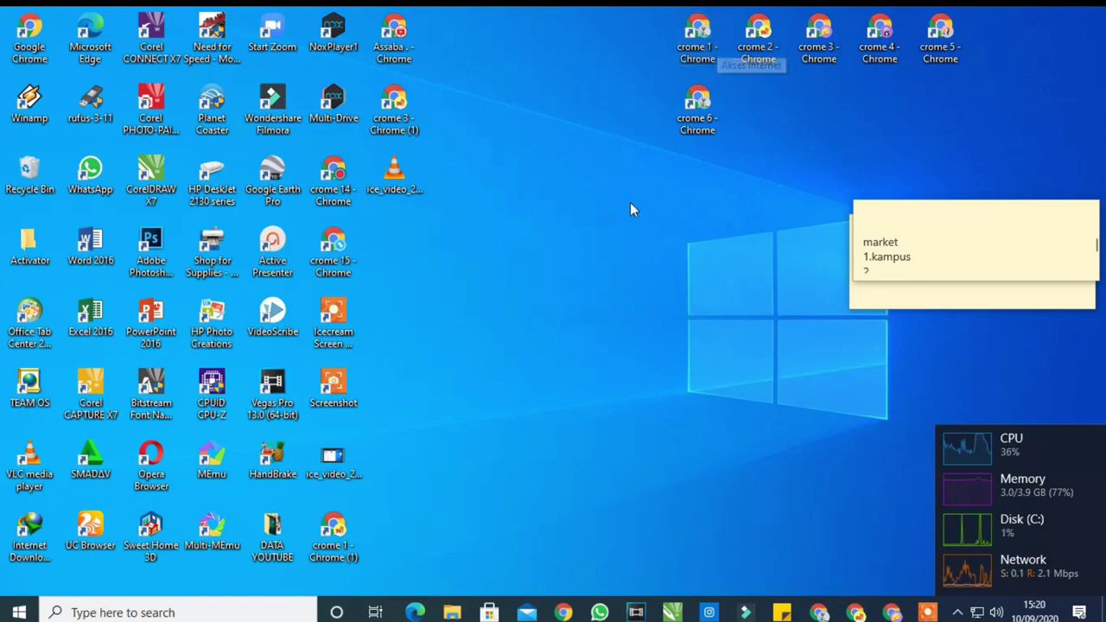
Launch the crome 6 profile in a maximized window and search Google for "super easy auto refresh"
double_click(714, 126)
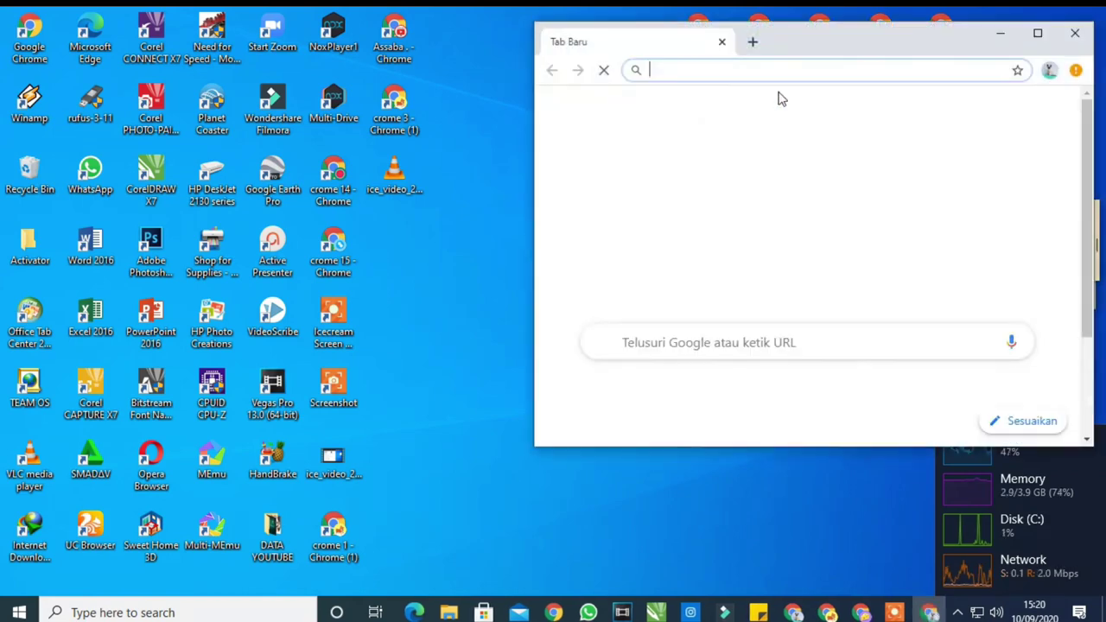
left_click(1035, 34)
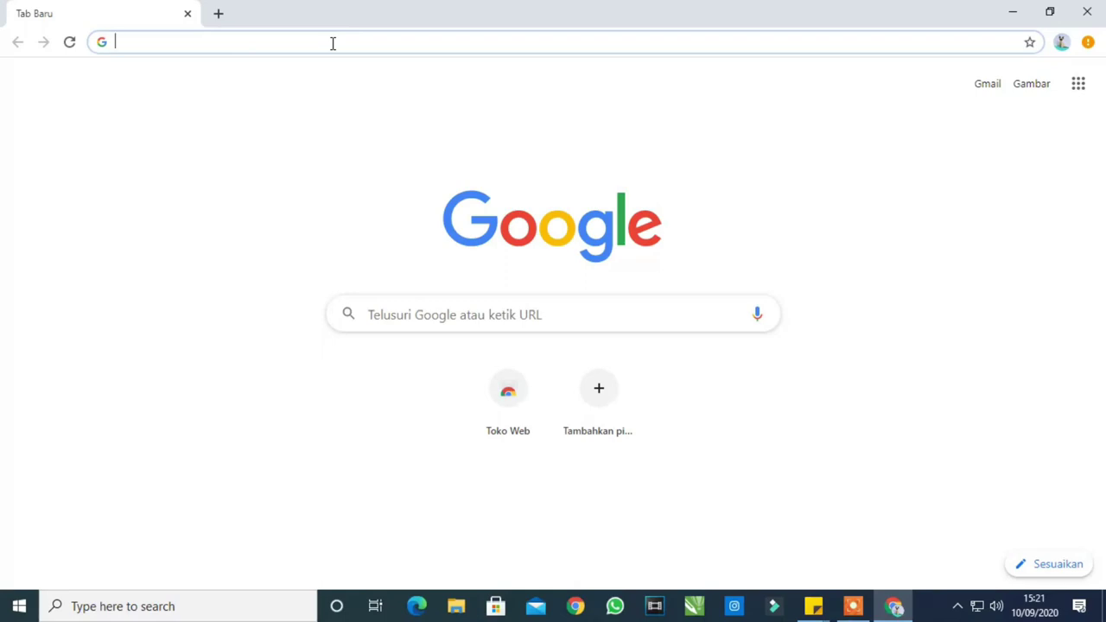
type("su")
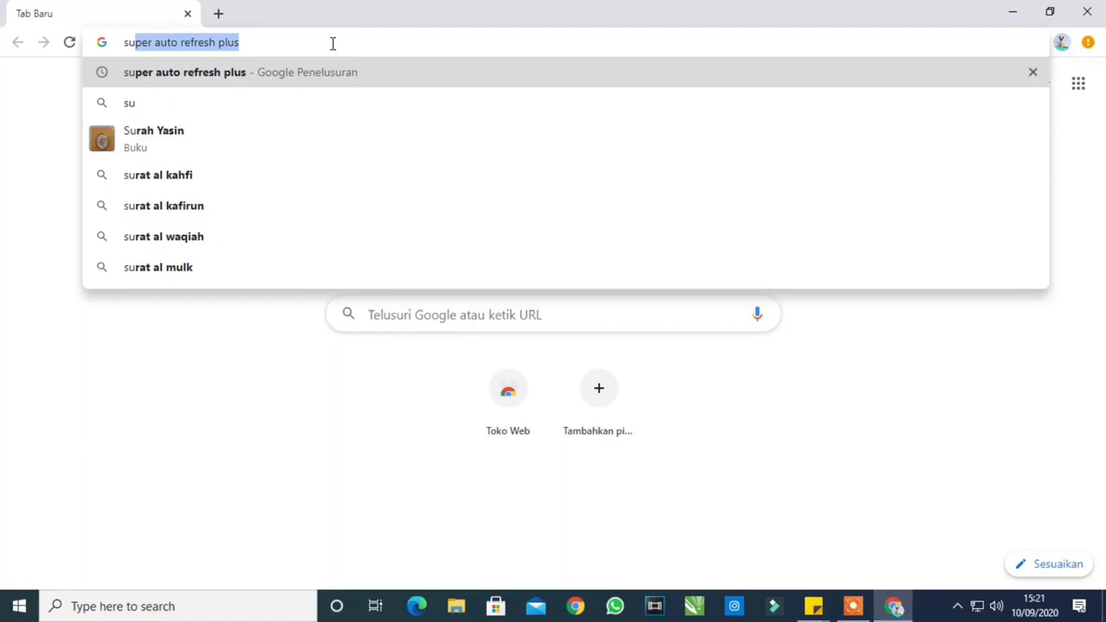
type("per easy")
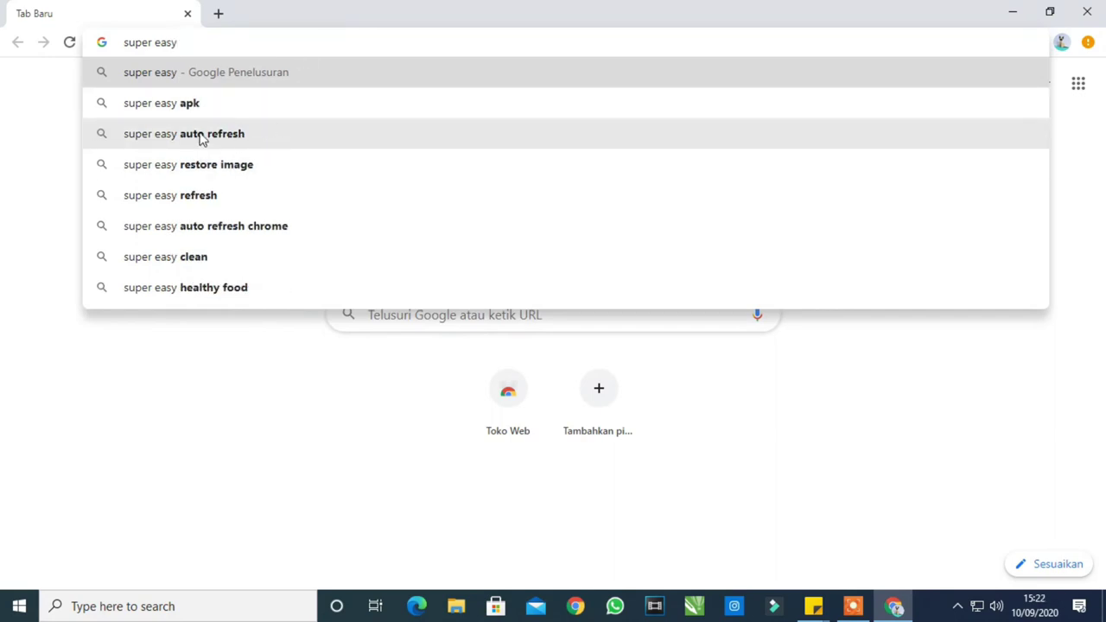
left_click(254, 136)
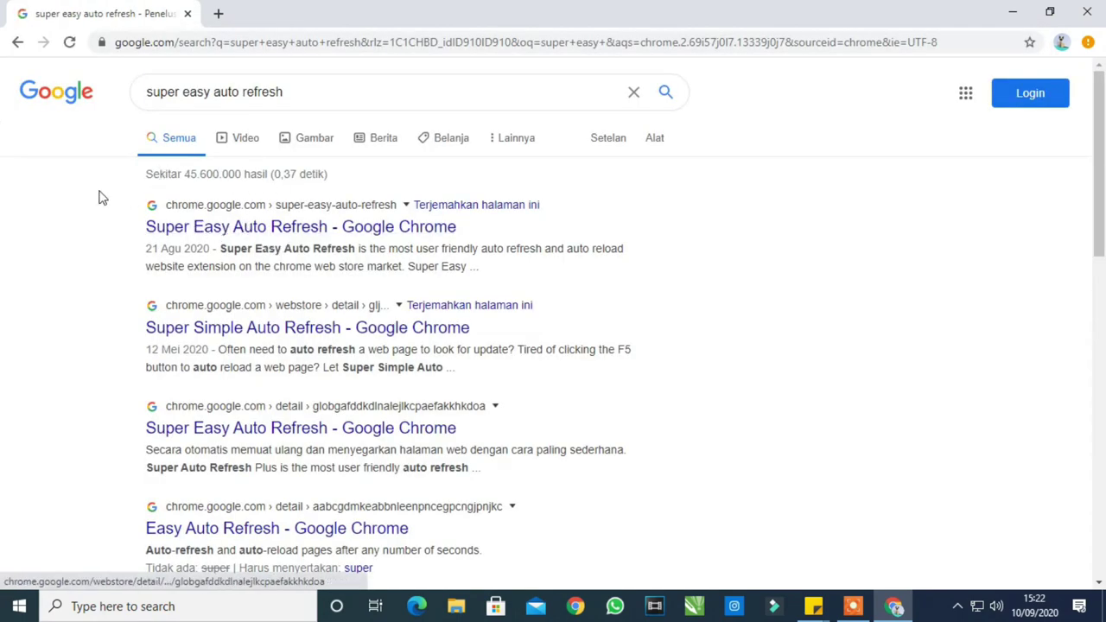
Open the Super Easy Auto Refresh page in the Chrome Web Store and install the extension, dismissing the notice
left_click(378, 228)
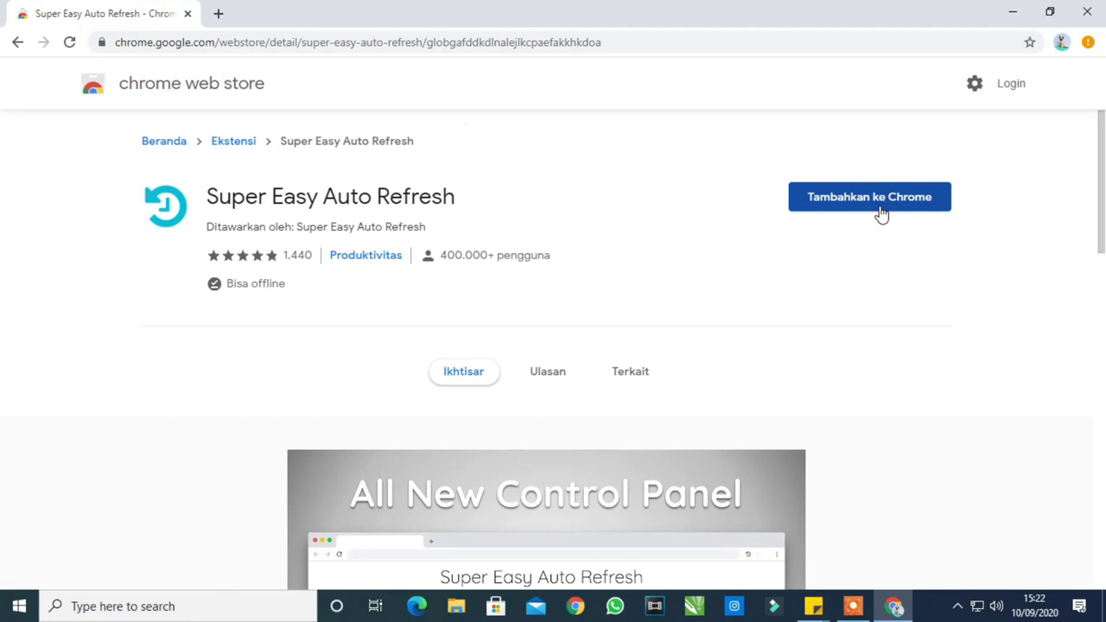
left_click(880, 213)
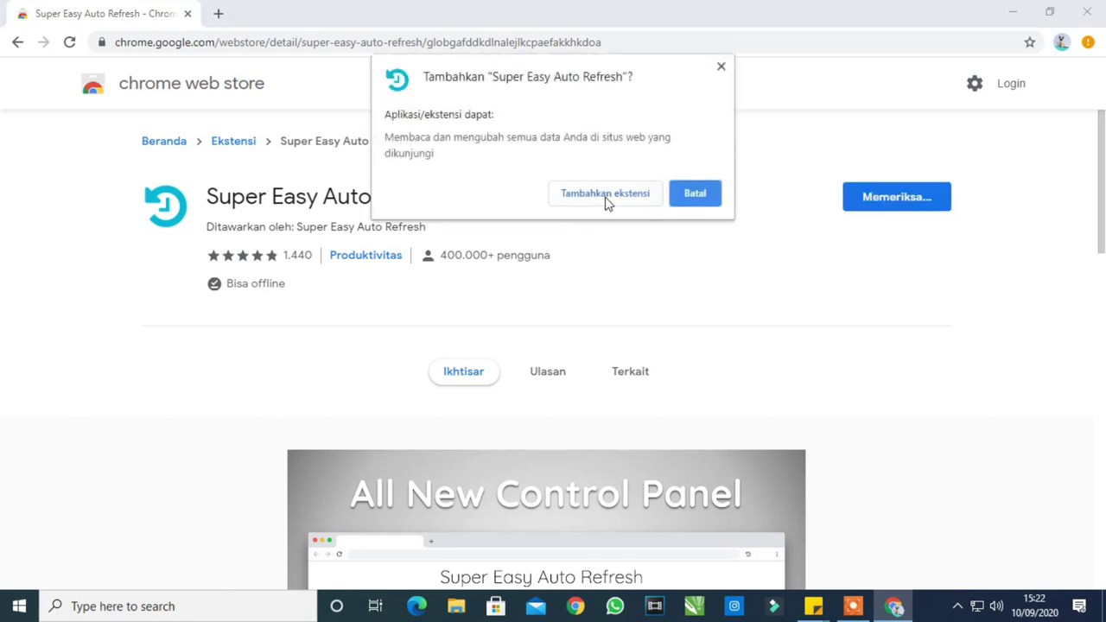
left_click(605, 198)
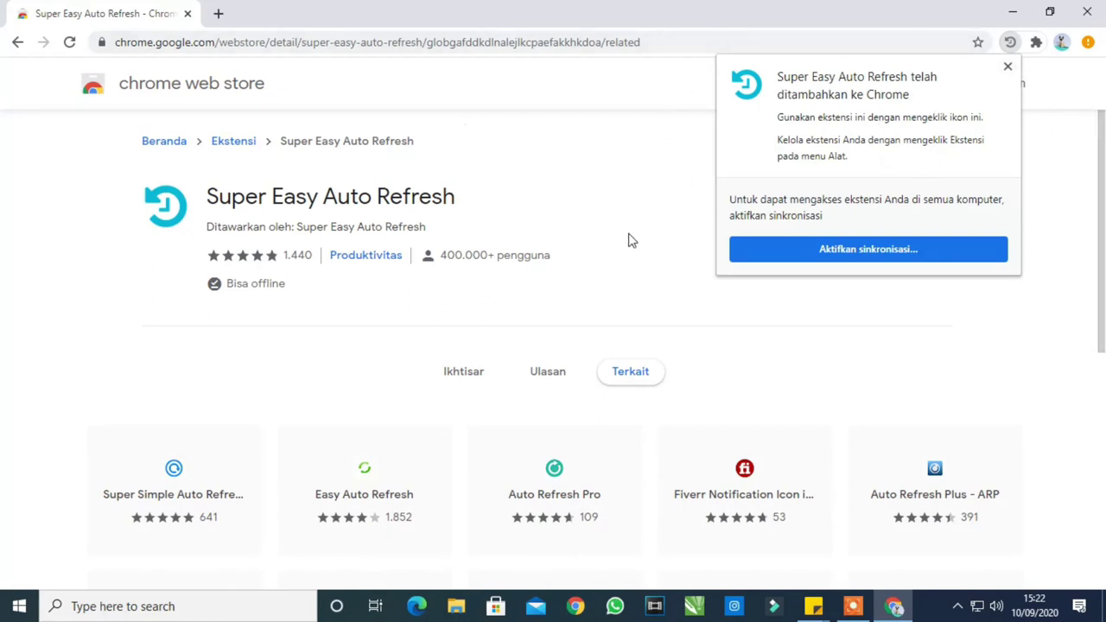
left_click(1007, 66)
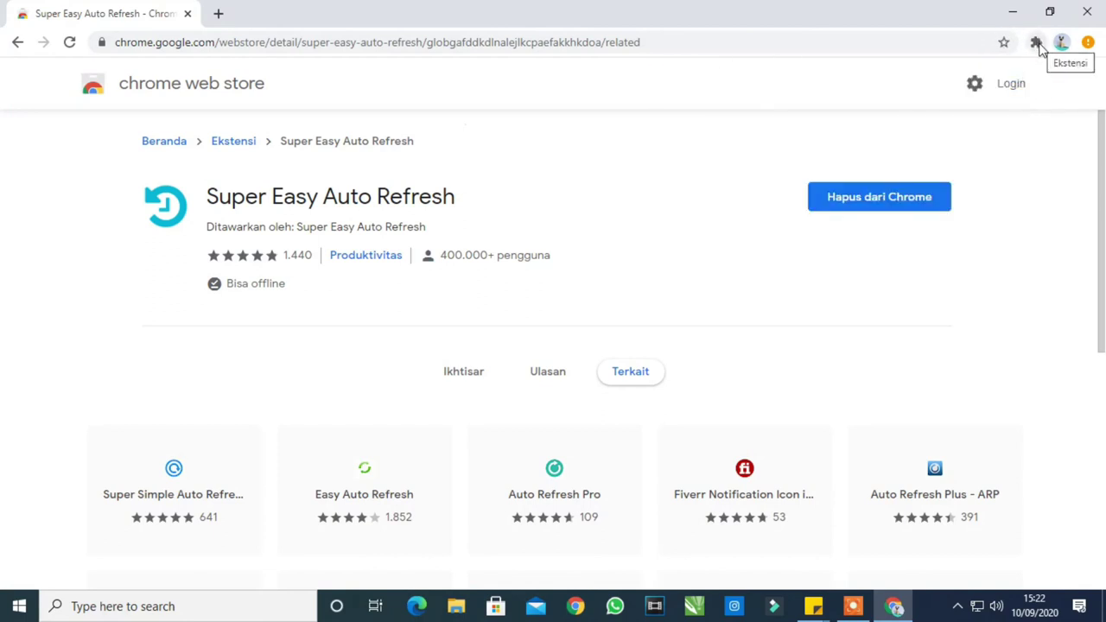
Pin the Super Easy Auto Refresh extension to the browser toolbar and close the extensions list
left_click(1037, 43)
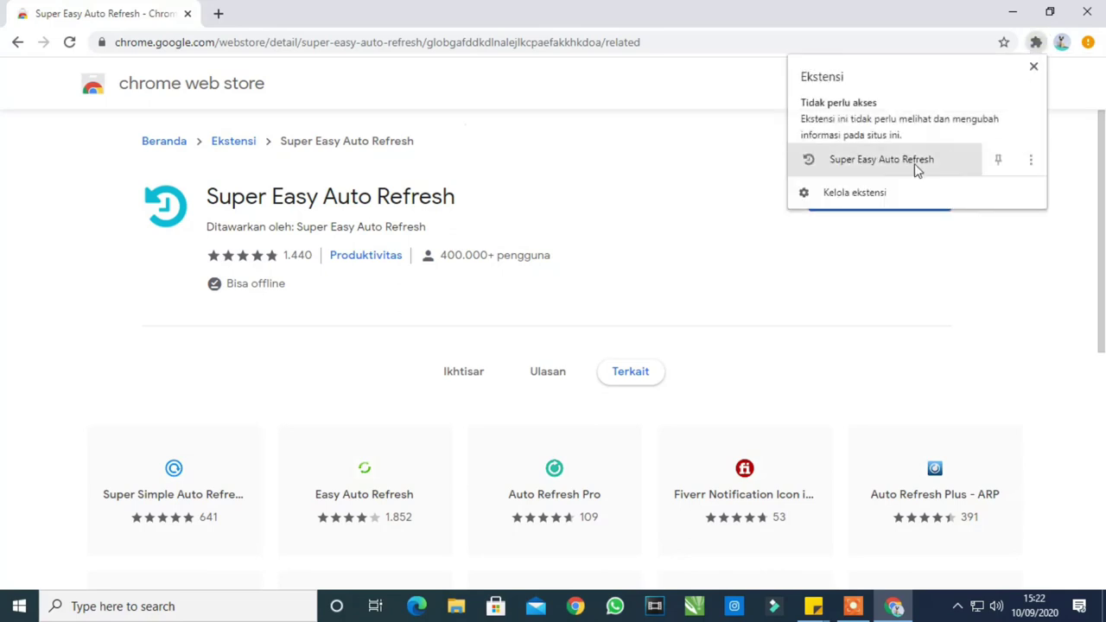
left_click(998, 162)
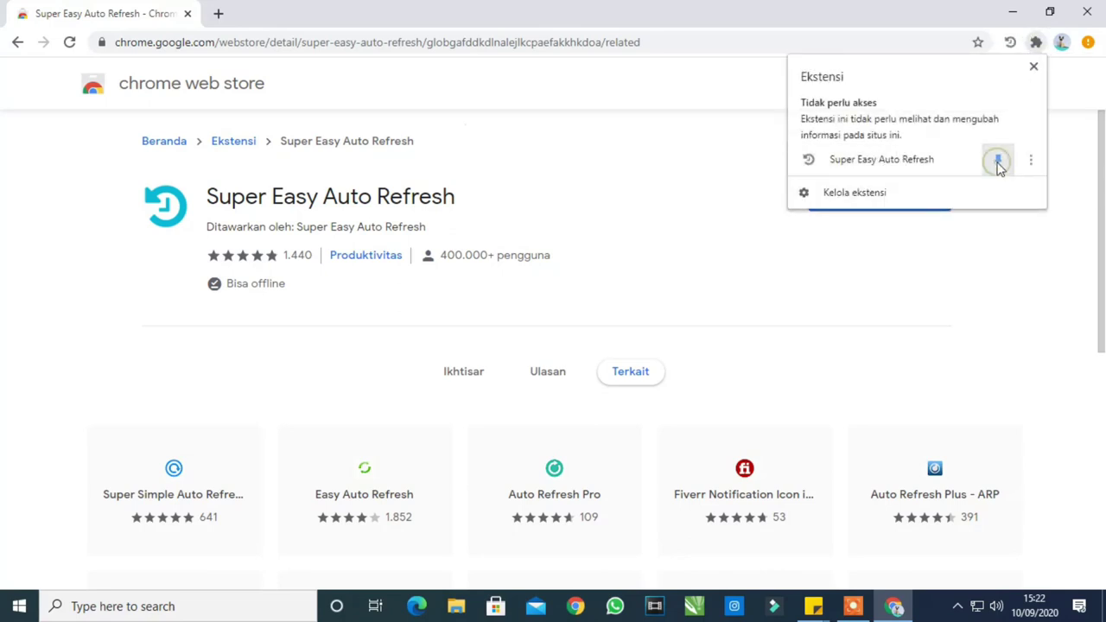
left_click(700, 117)
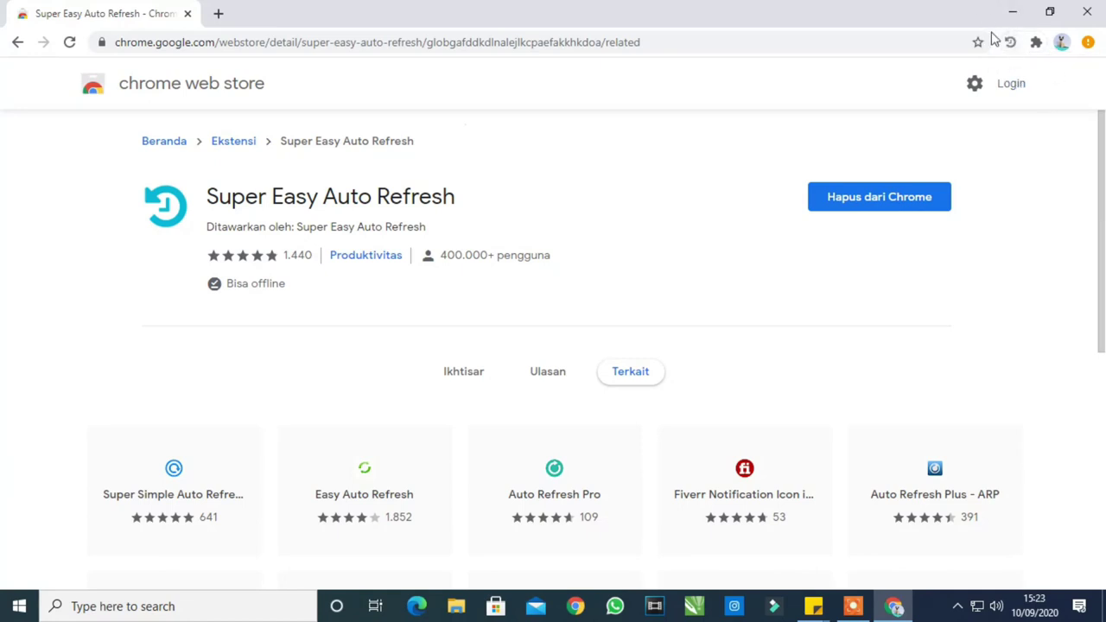
Open the Super Easy Auto Refresh extension and examine its available refresh intervals
left_click(1011, 44)
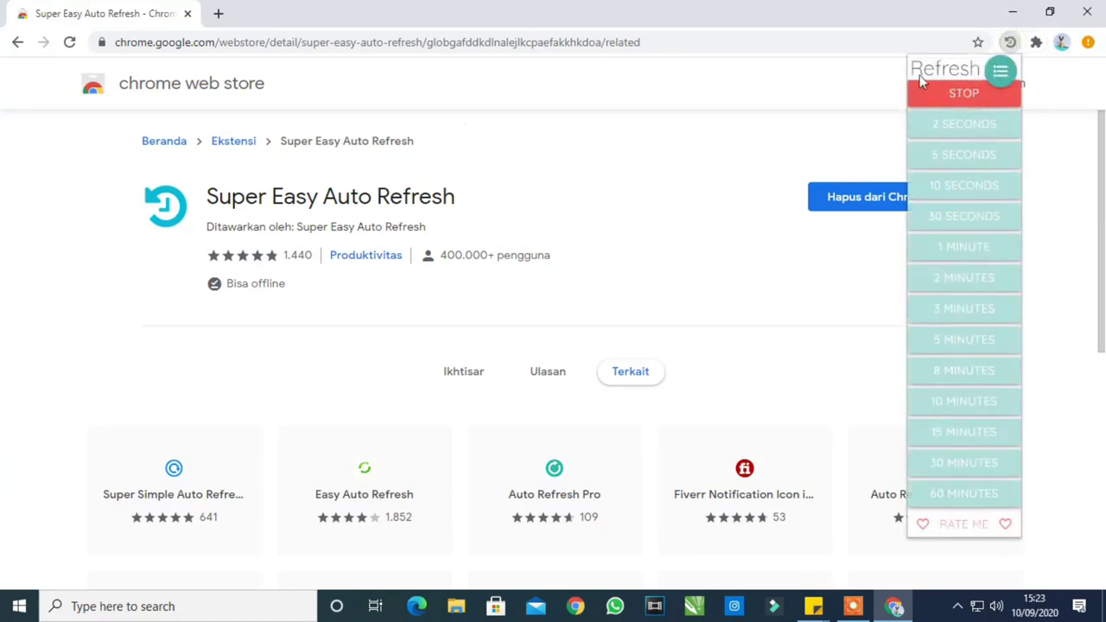
left_click(827, 66)
left_click(1013, 44)
left_click(541, 86)
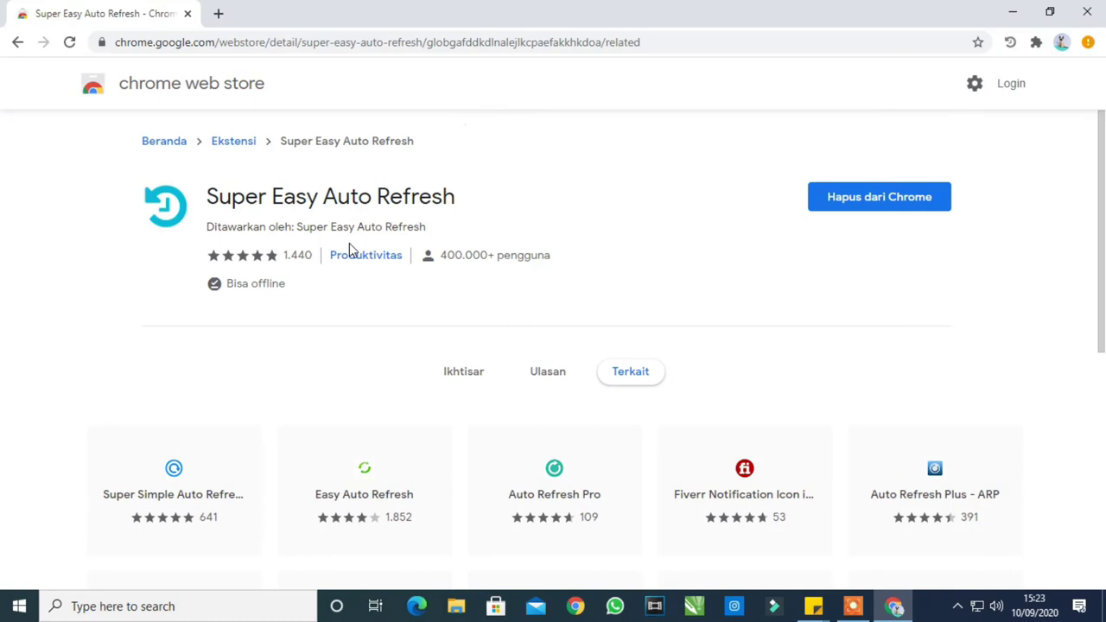
left_click(1010, 43)
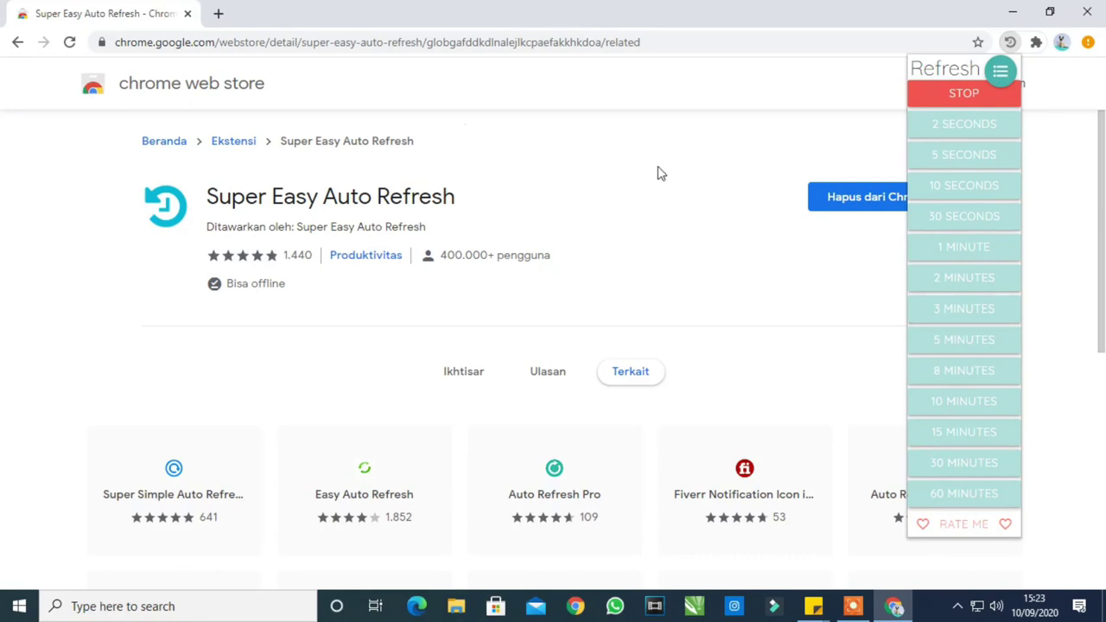
Dismiss the extension's interval list, search Google for "youtube" and open the YouTube site
left_click(654, 108)
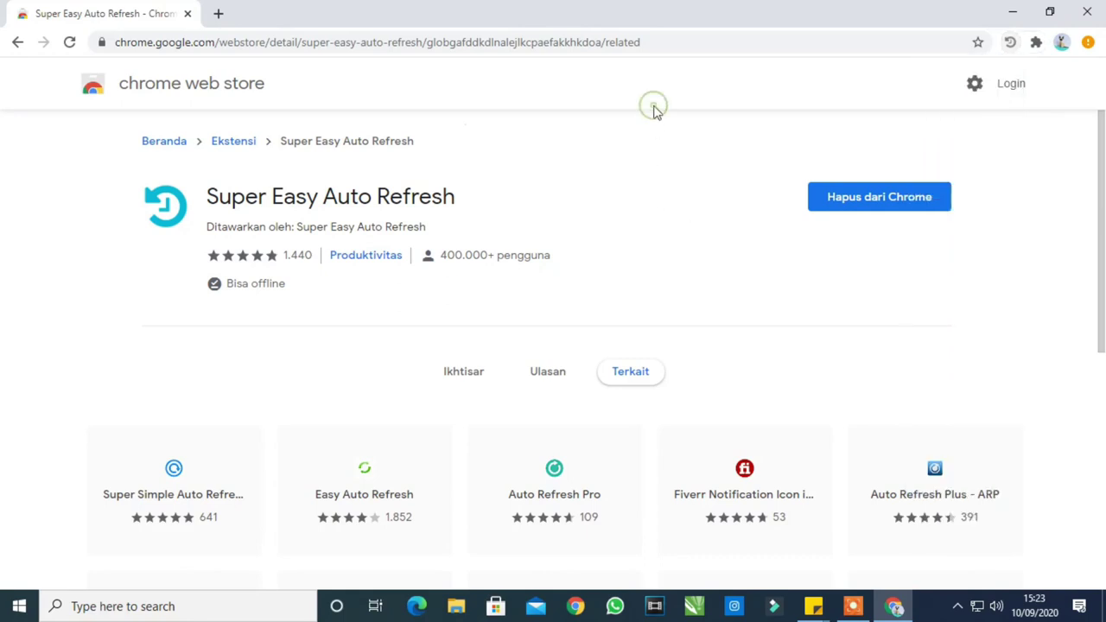
left_click(406, 43)
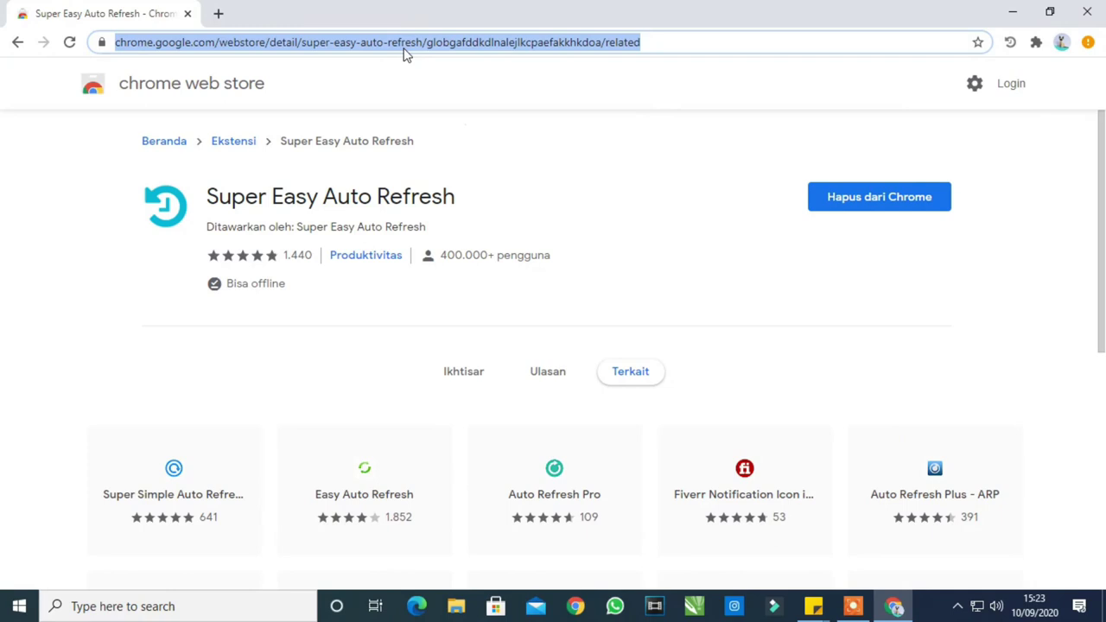
type("youtu")
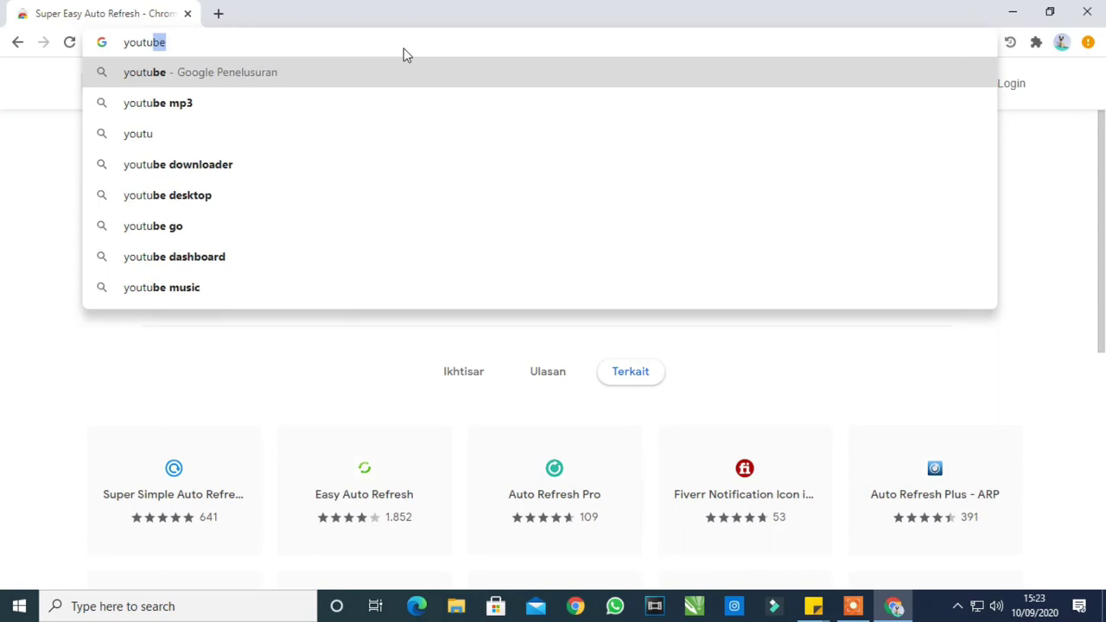
key("Return")
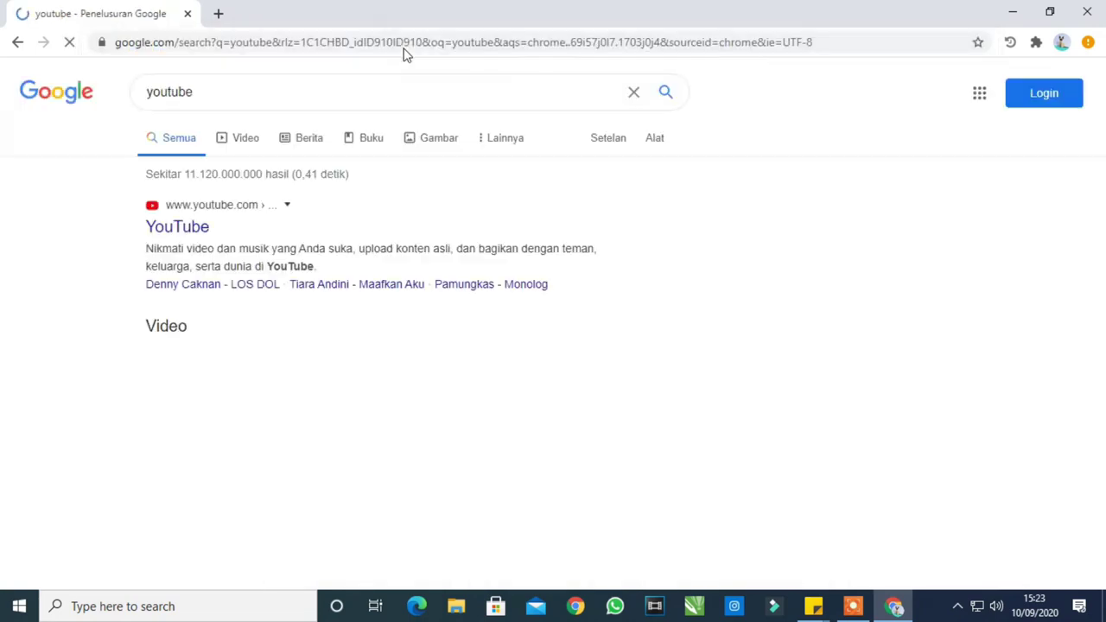
left_click(192, 235)
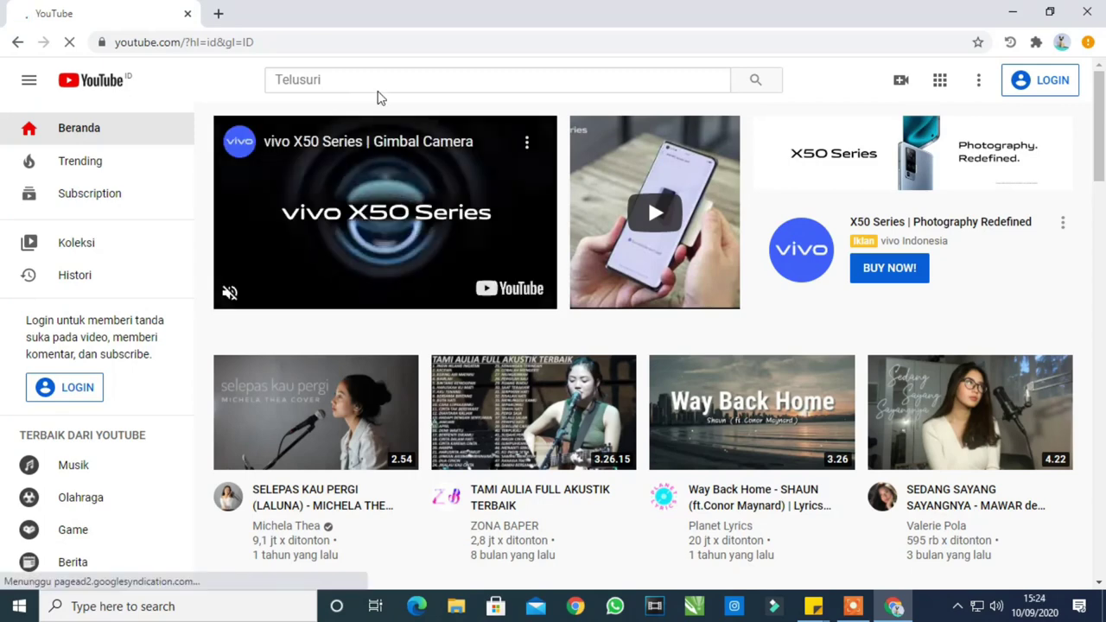
Search YouTube for "assaba" and open the Assaba . TV channel
left_click(377, 80)
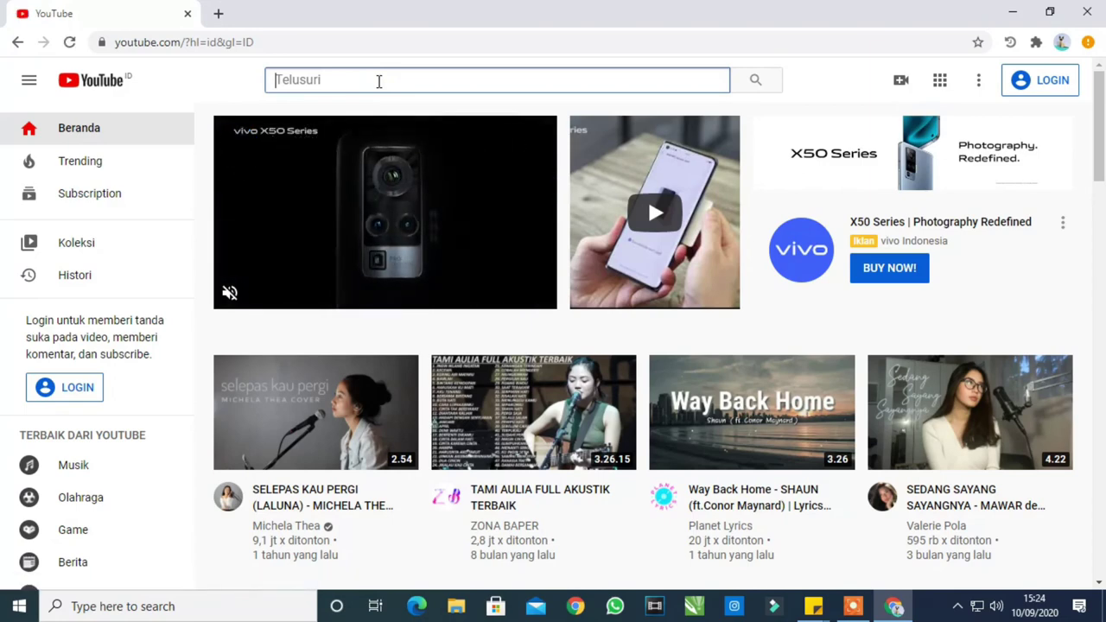
type("assaba")
key("Return")
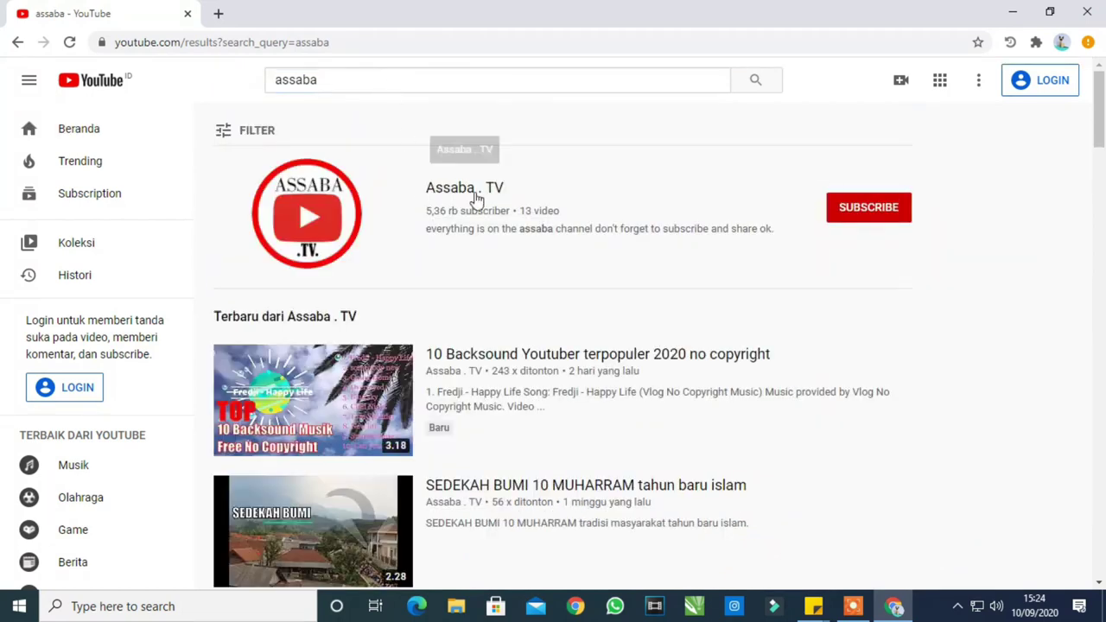
left_click(441, 190)
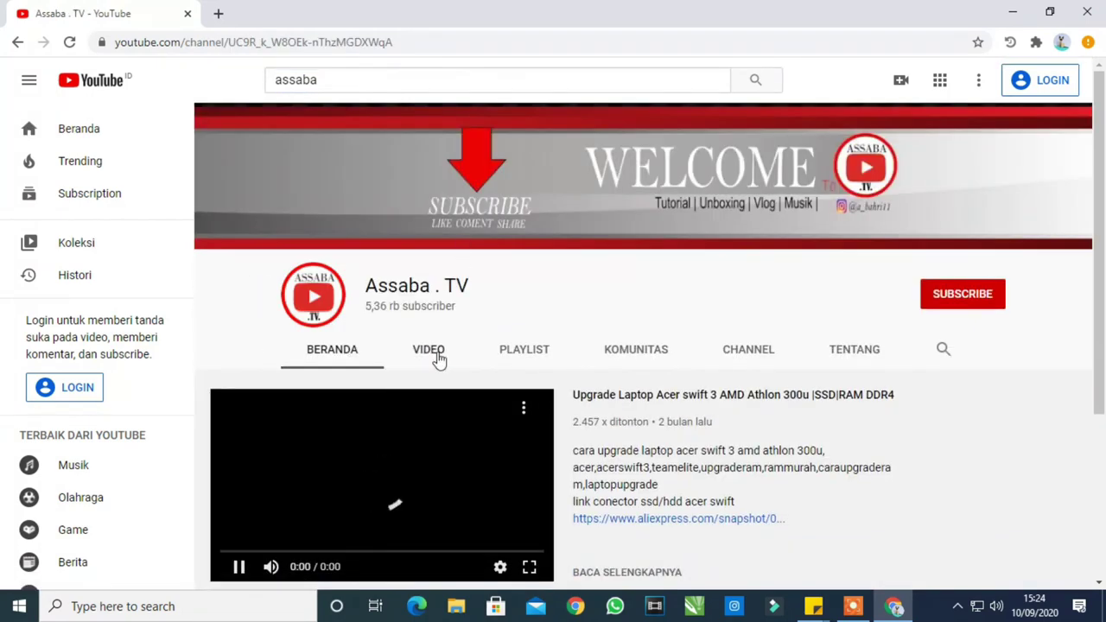
Browse the channel's uploaded videos and play "SEDEKAH BUMI 10 MUHARRAM tahun baru islam"
left_click(439, 356)
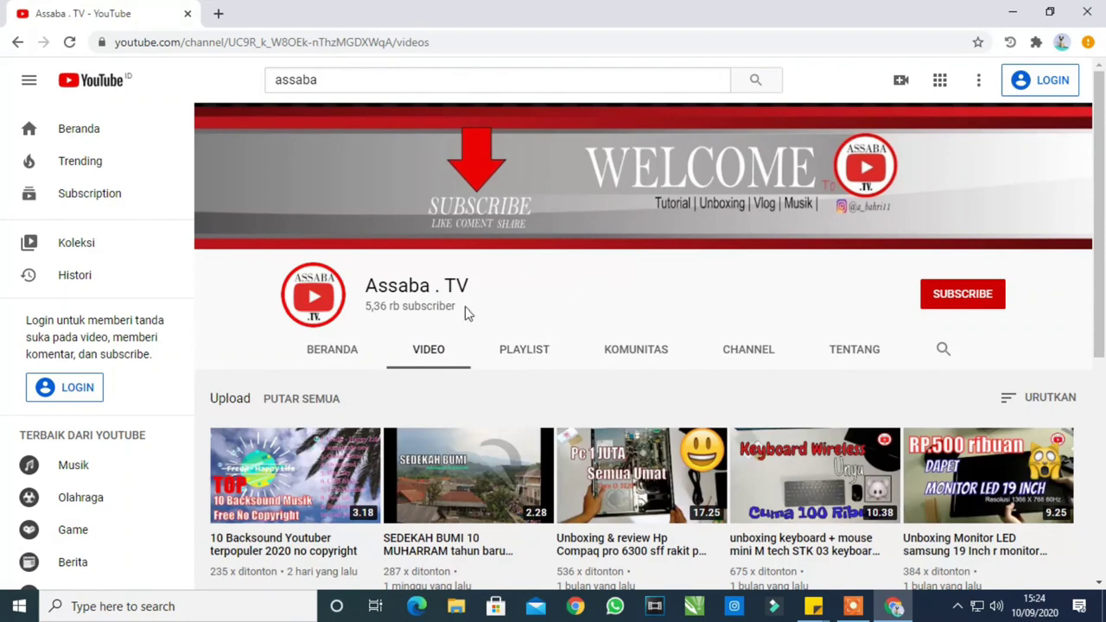
scroll(467, 312, "down", 2)
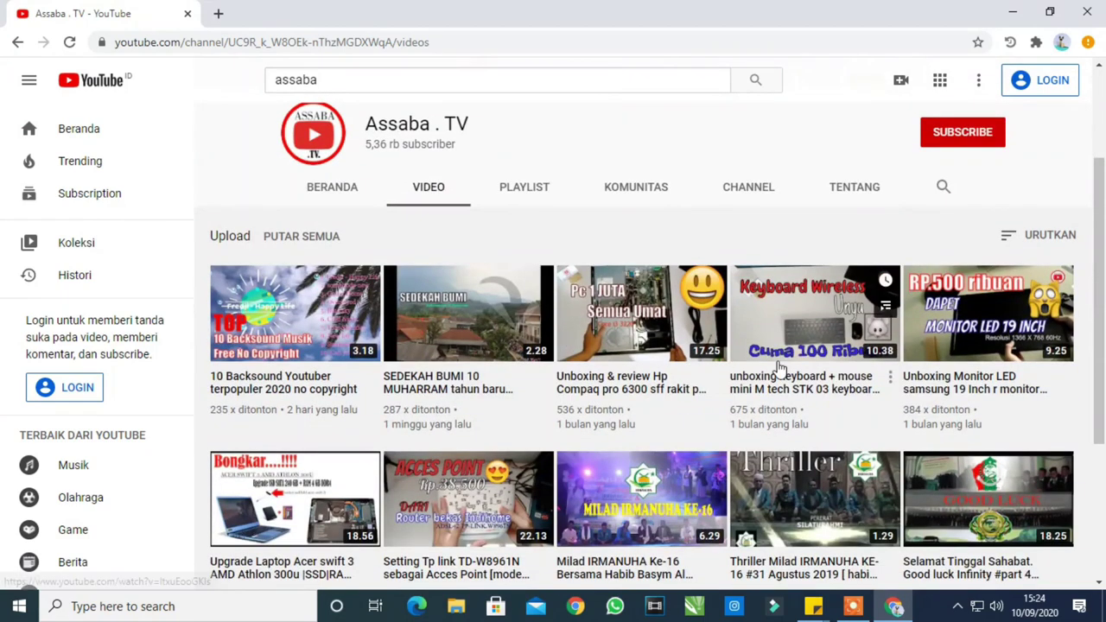
scroll(403, 469, "up", 1)
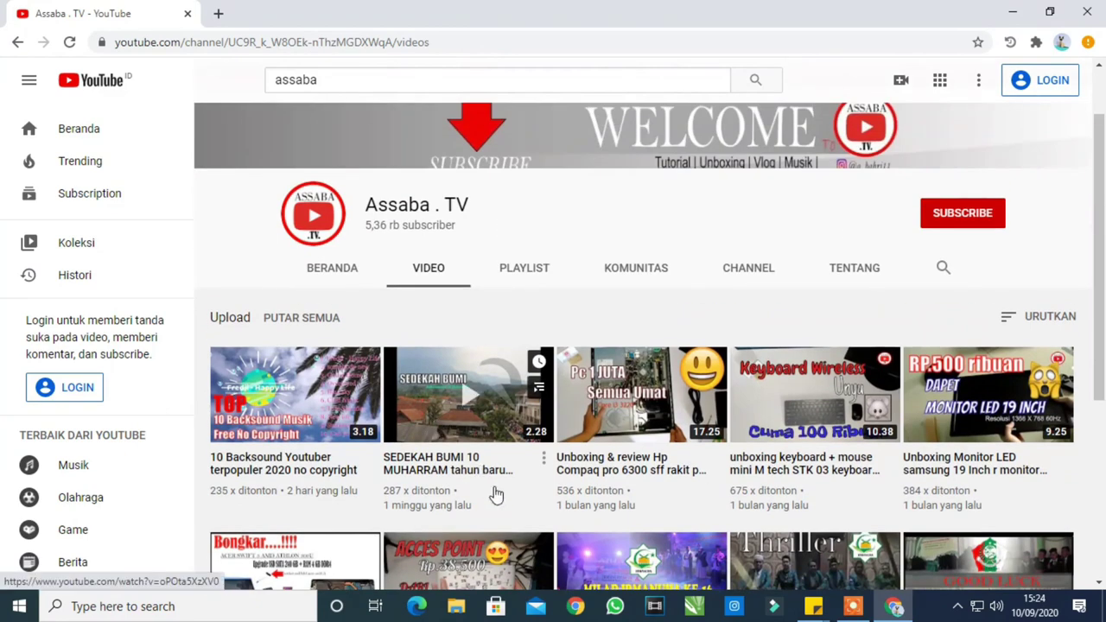
left_click(467, 428)
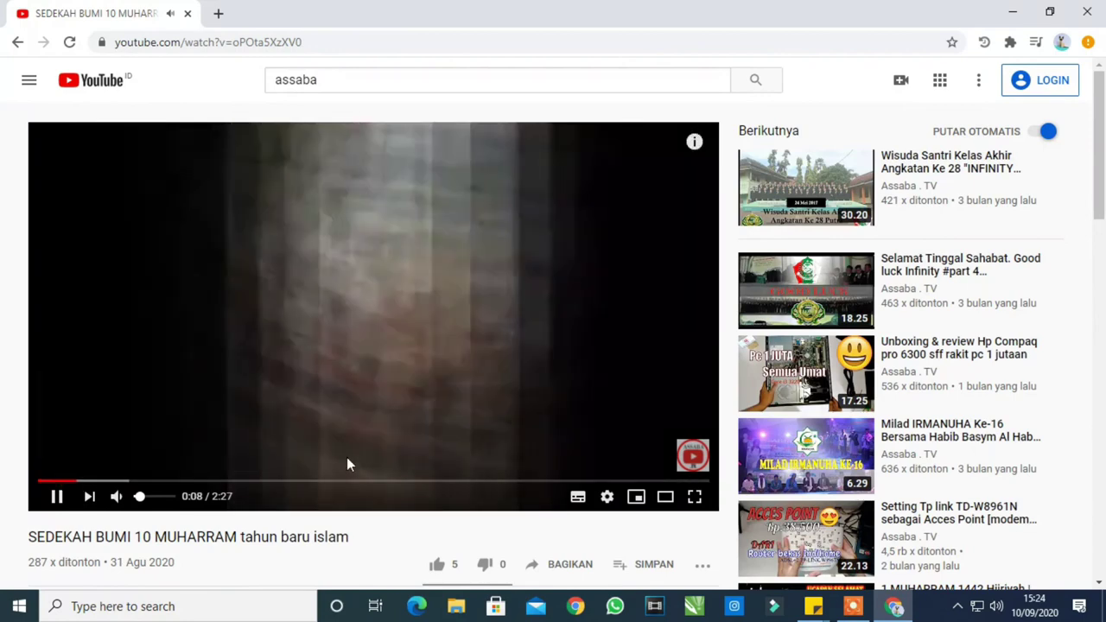
mouse_move(698, 481)
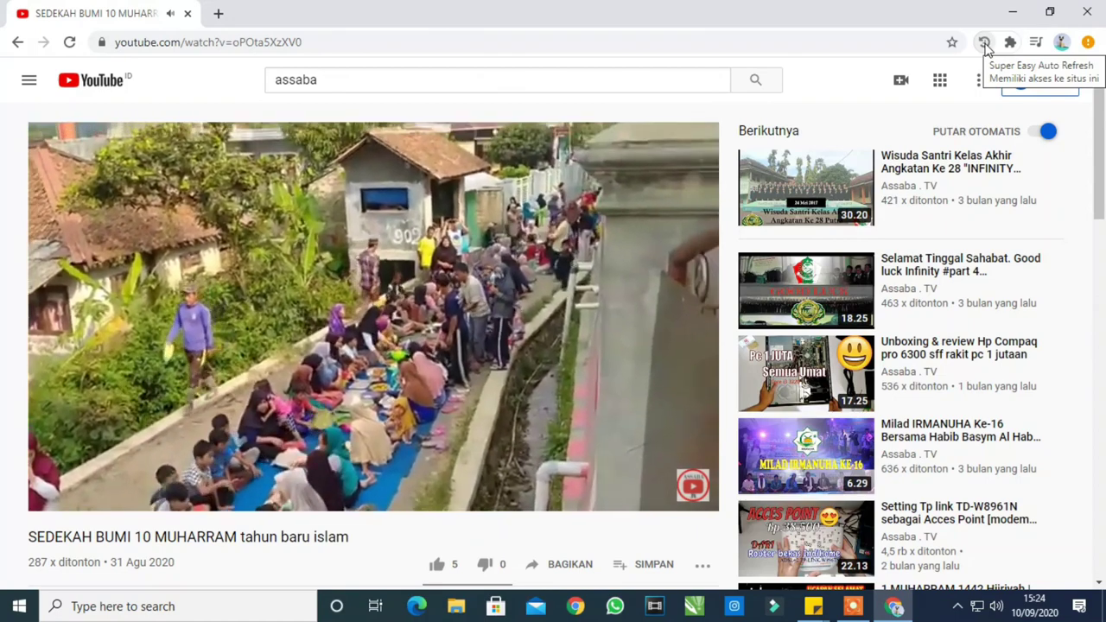
Set Super Easy Auto Refresh to reload the video page every 10 seconds and watch it reload
left_click(984, 43)
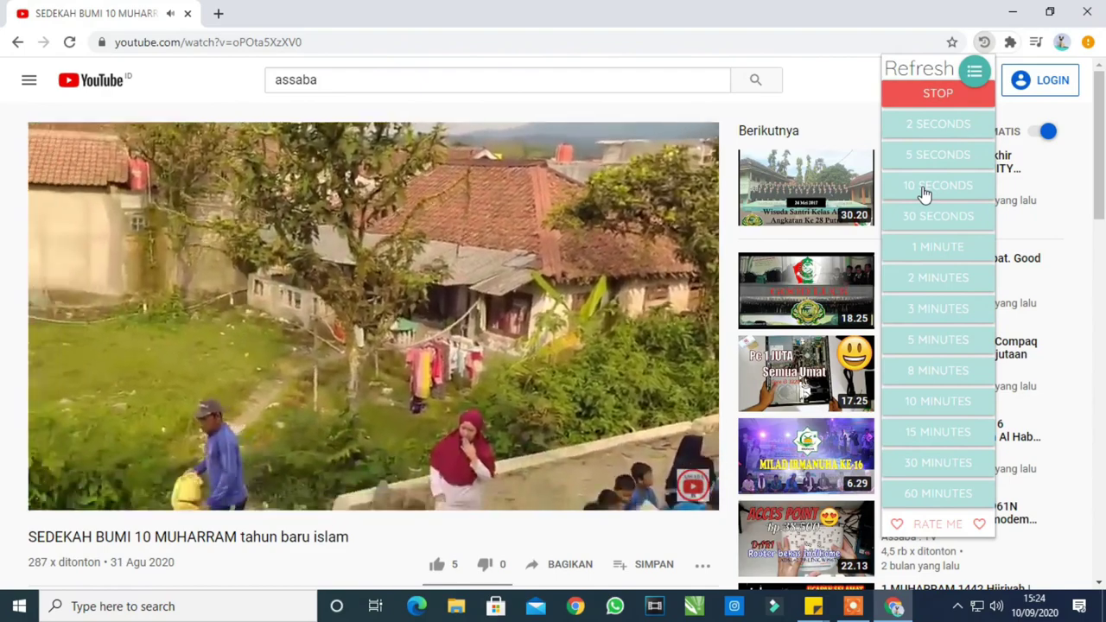
left_click(925, 190)
left_click(893, 15)
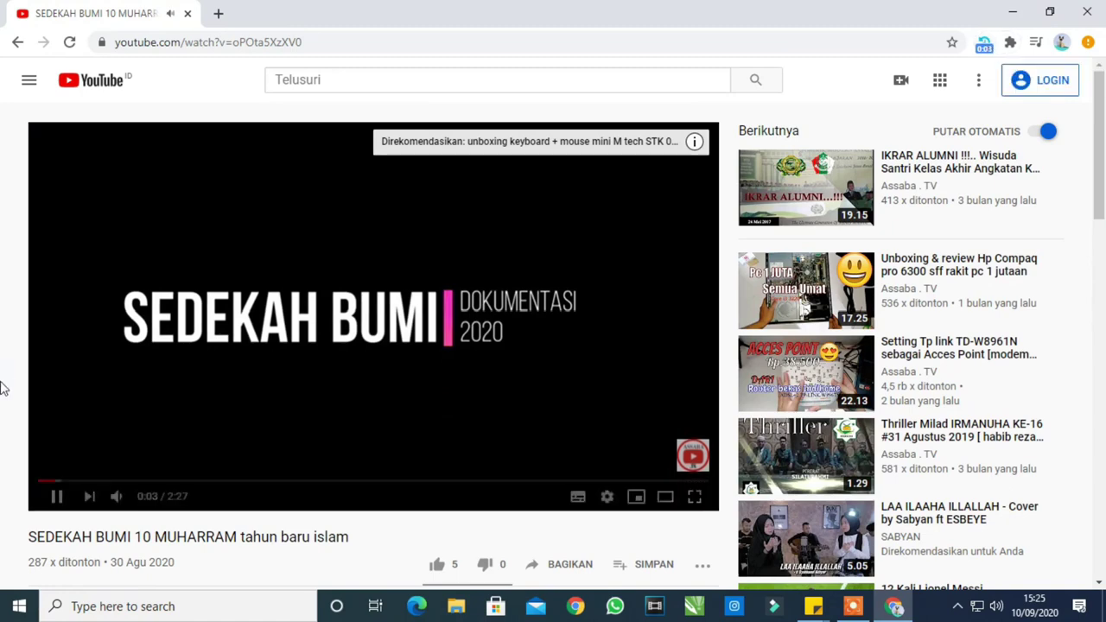
left_click(58, 497)
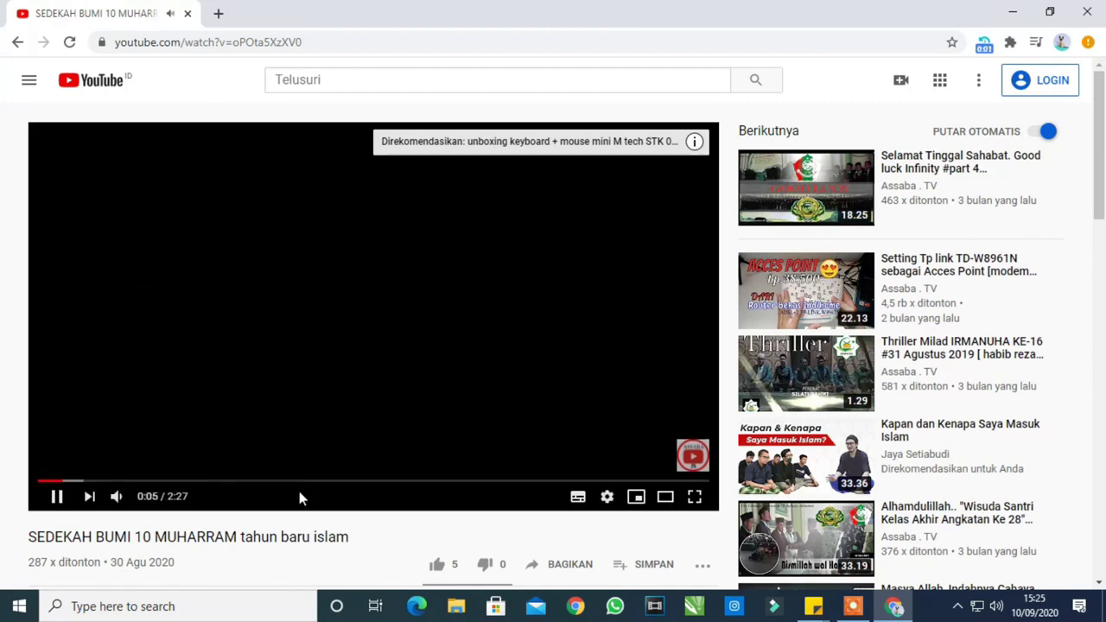
Change the video page's auto-refresh interval to 2 minutes and close the interval list
left_click(984, 43)
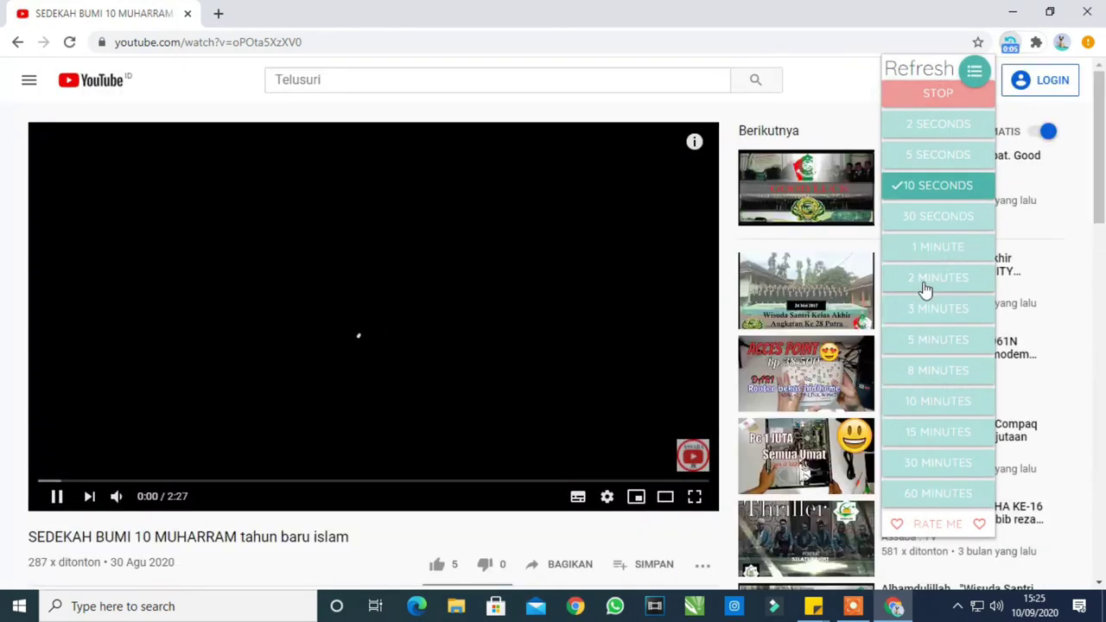
left_click(924, 291)
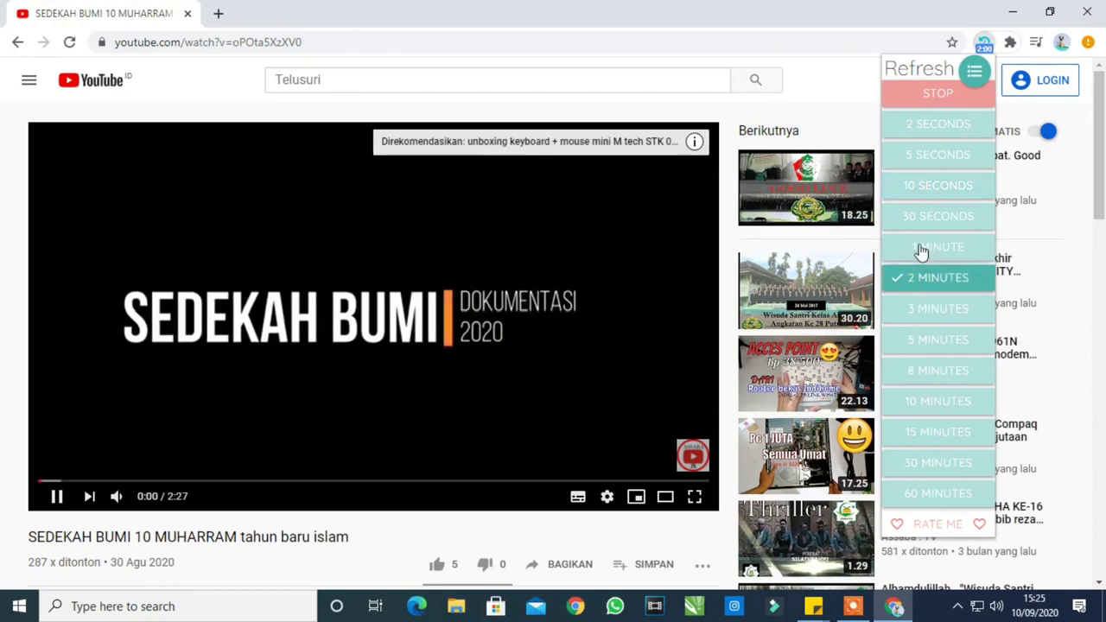
left_click(799, 58)
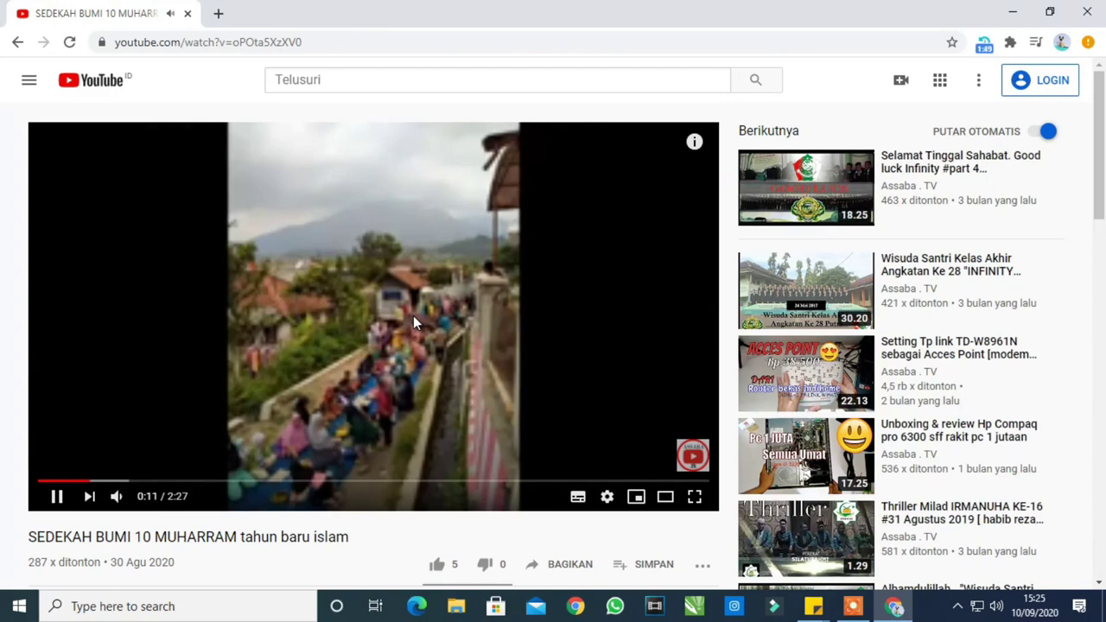
Set the video's playback quality to 144p and mute its sound
left_click(607, 497)
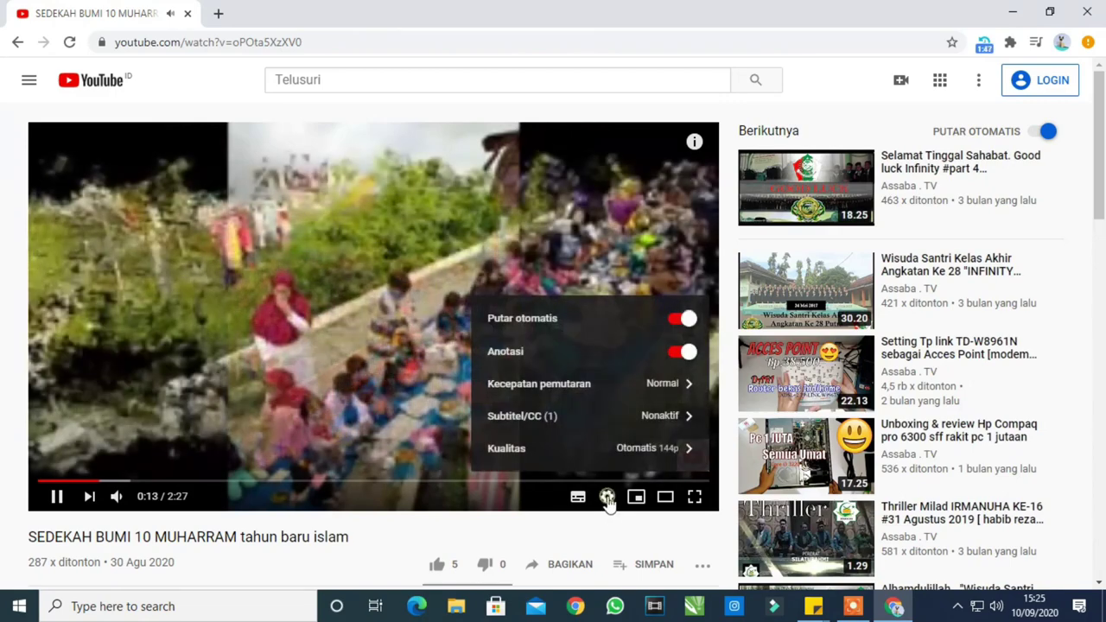
left_click(622, 455)
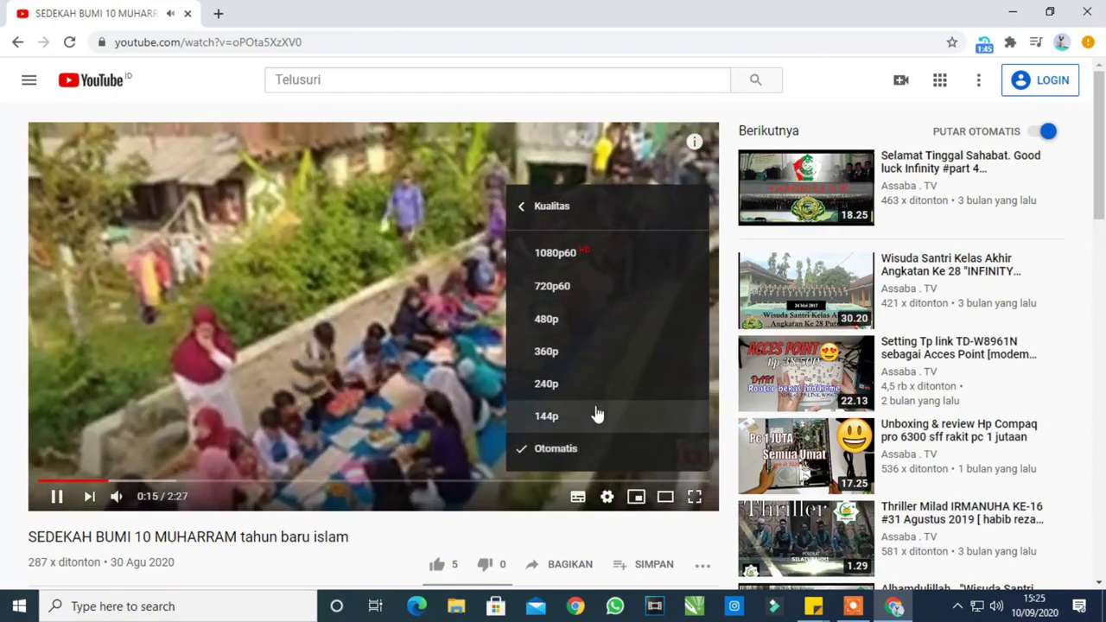
left_click(595, 411)
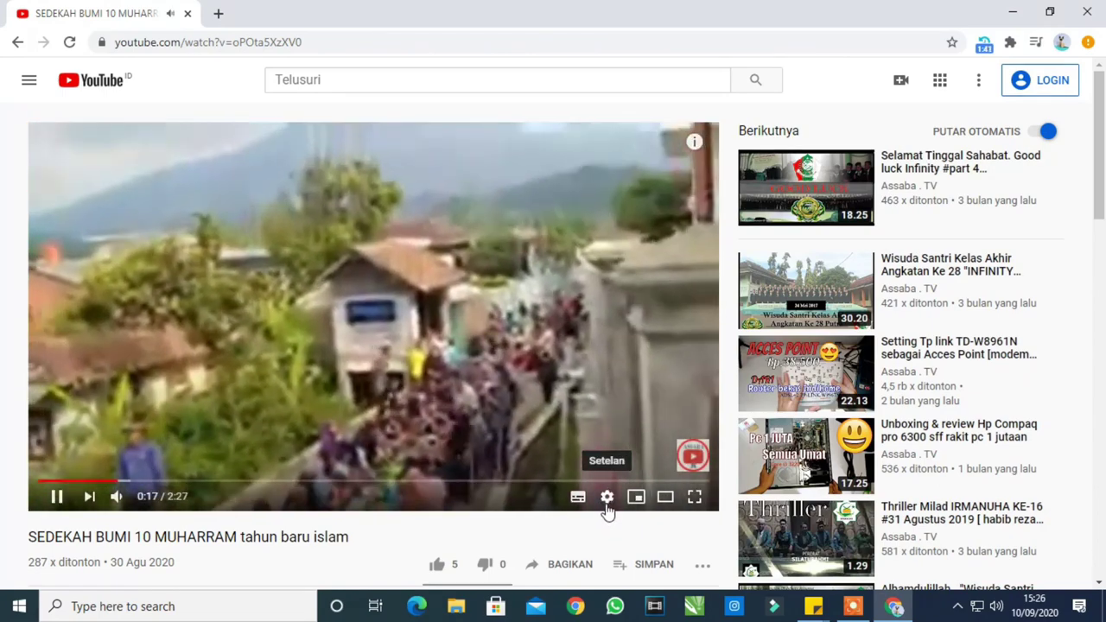
left_click(606, 506)
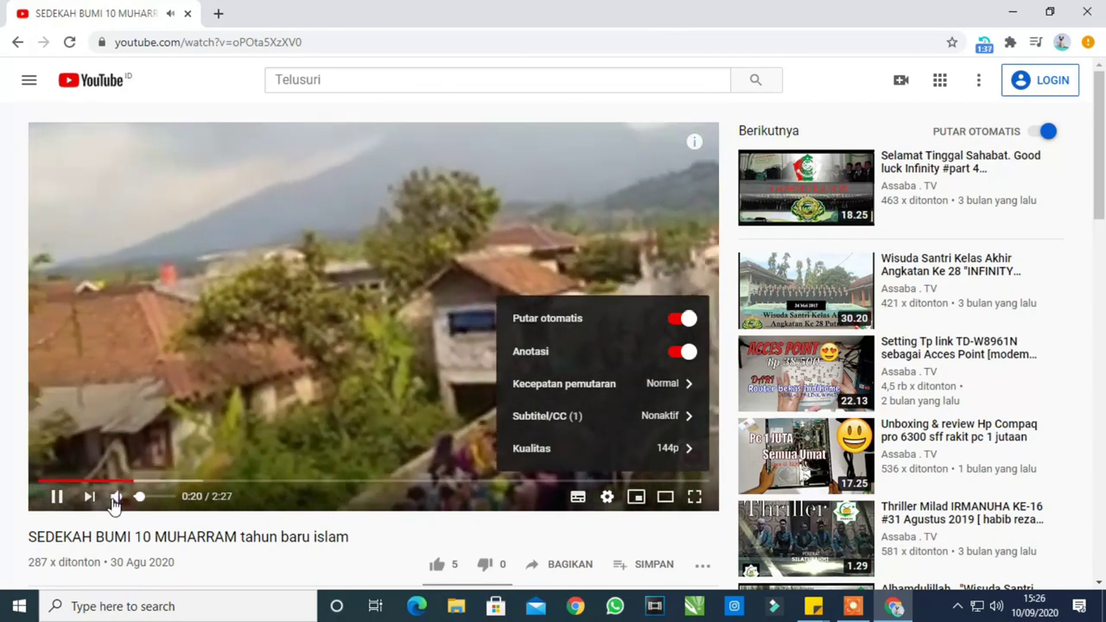
mouse_move(115, 502)
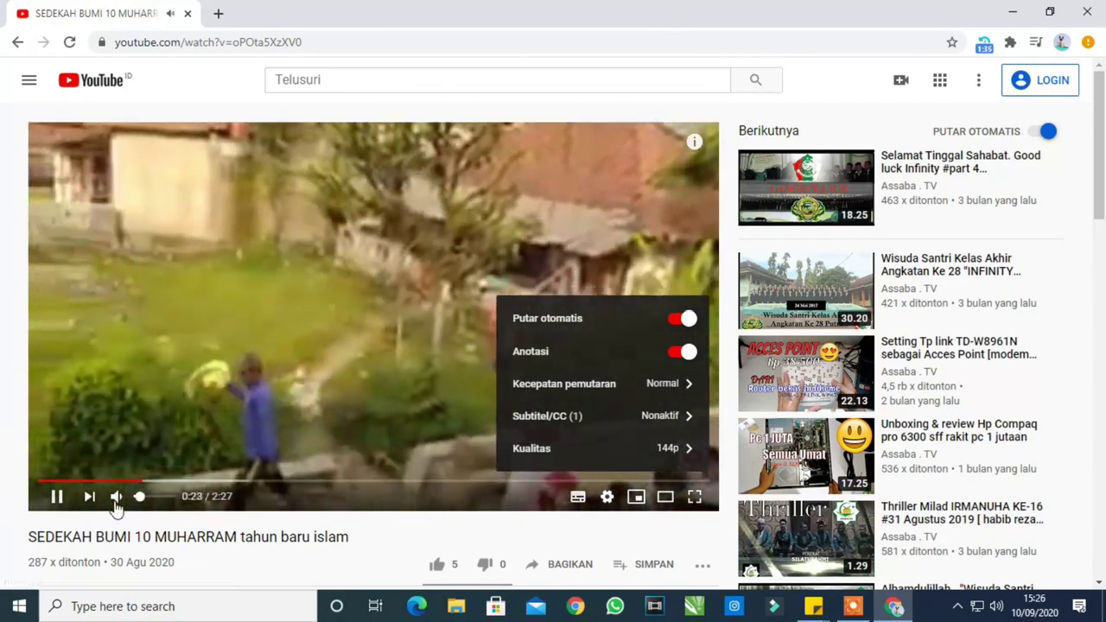
left_click(116, 496)
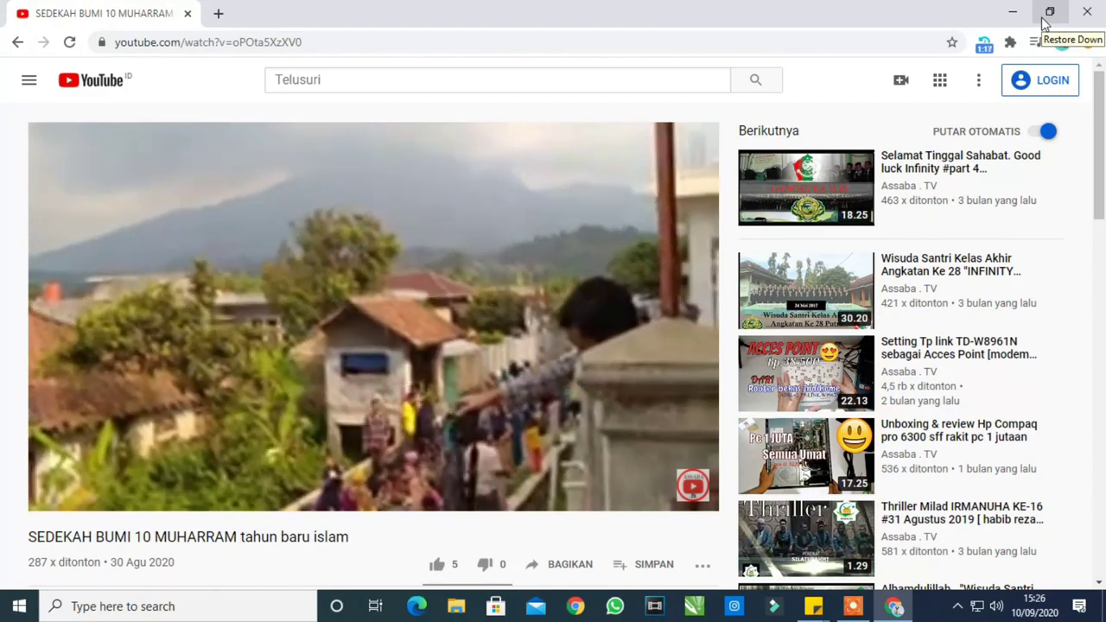
Restore the video window to a smaller size on the desktop's left half and place a newly launched crome 1 window below its address bar
left_click(1050, 11)
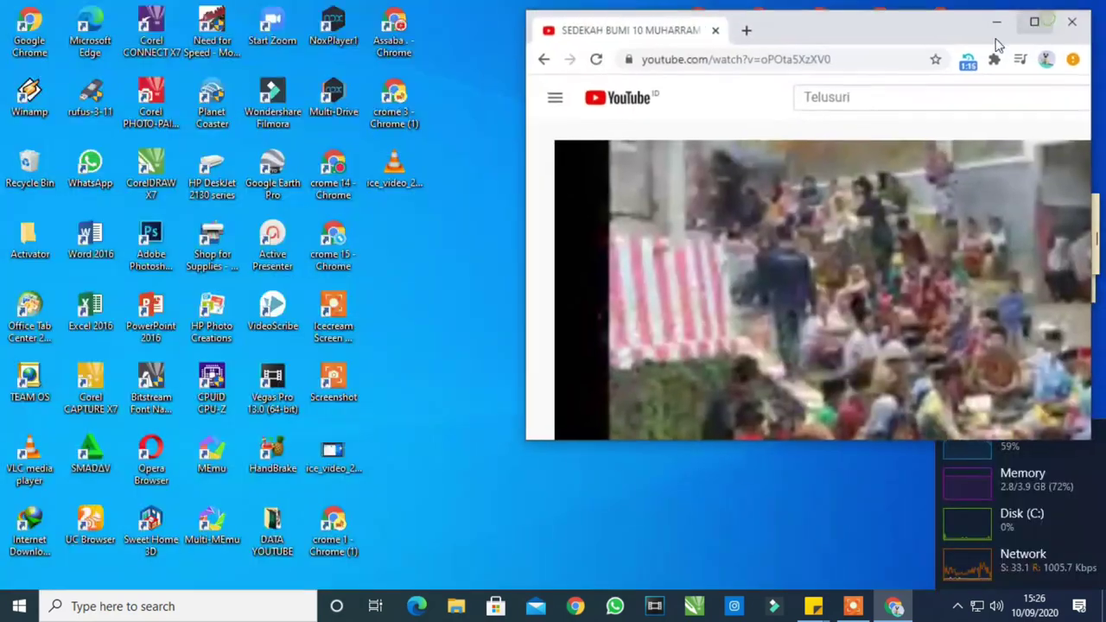
left_click_drag(864, 49, 369, 54)
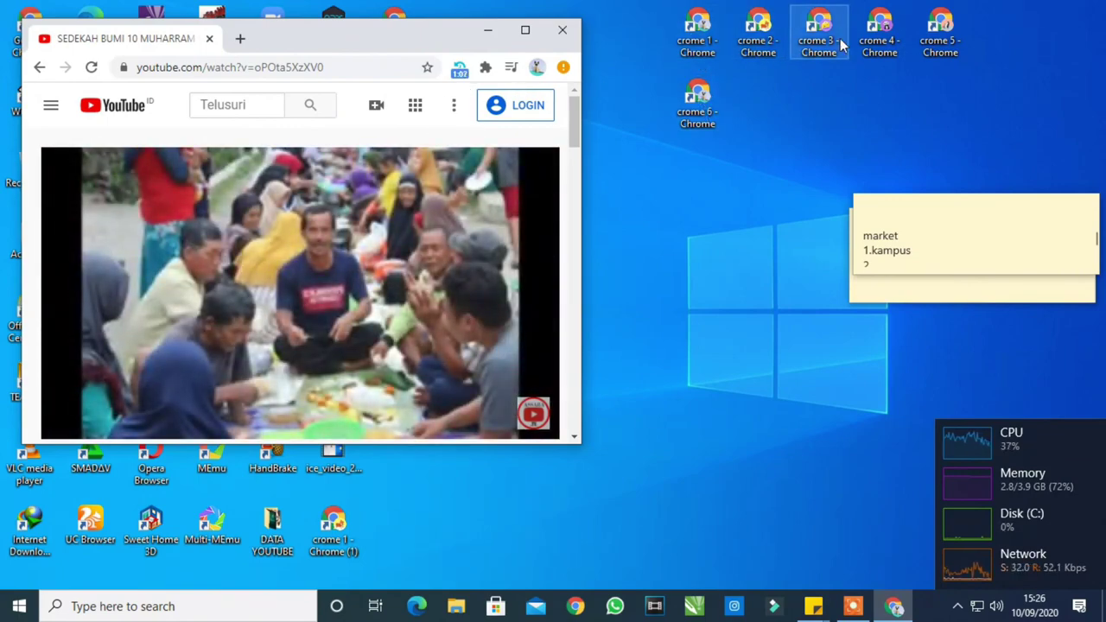
double_click(699, 39)
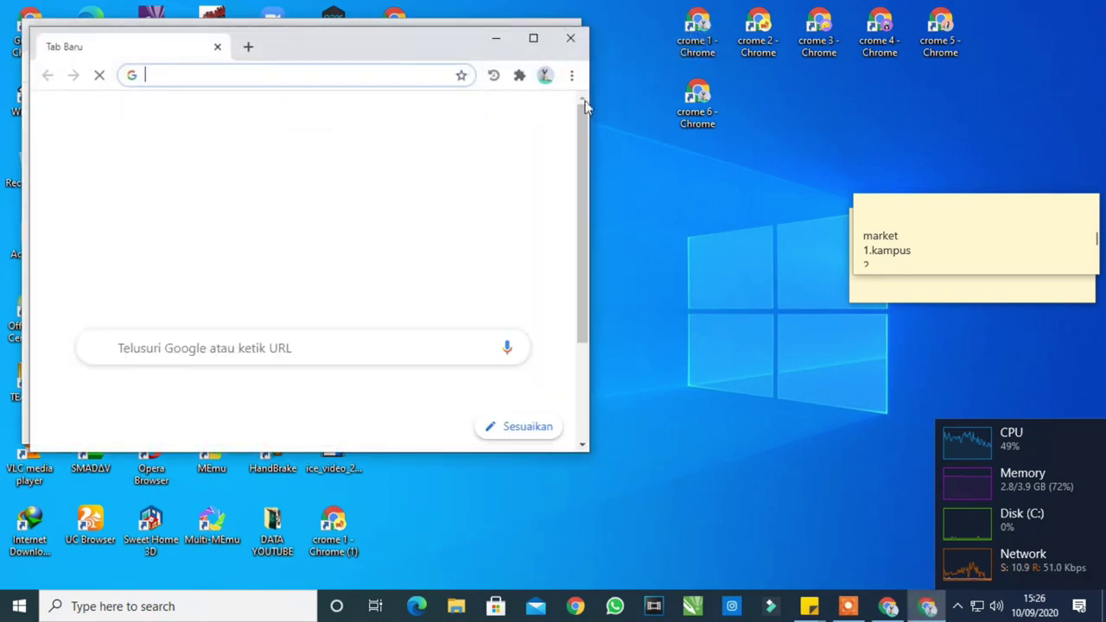
left_click_drag(378, 61, 364, 168)
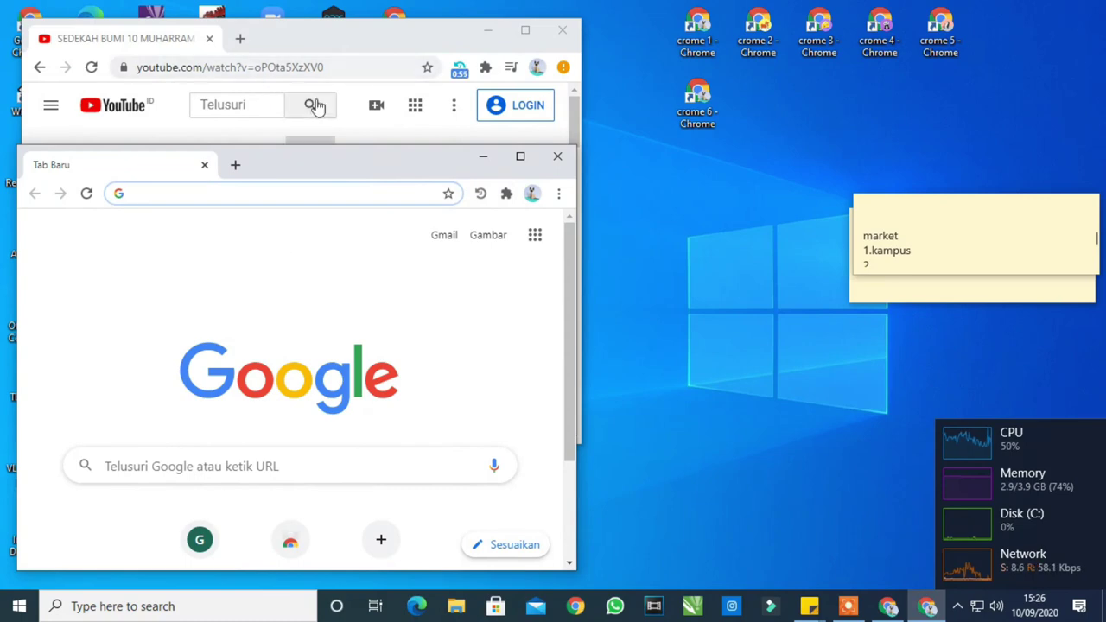
Copy the video's address, load youtube.com/watch?v=oPOta5XzXV0 in the crome 1 window, and shift that window farther down the desktop
left_click(321, 68)
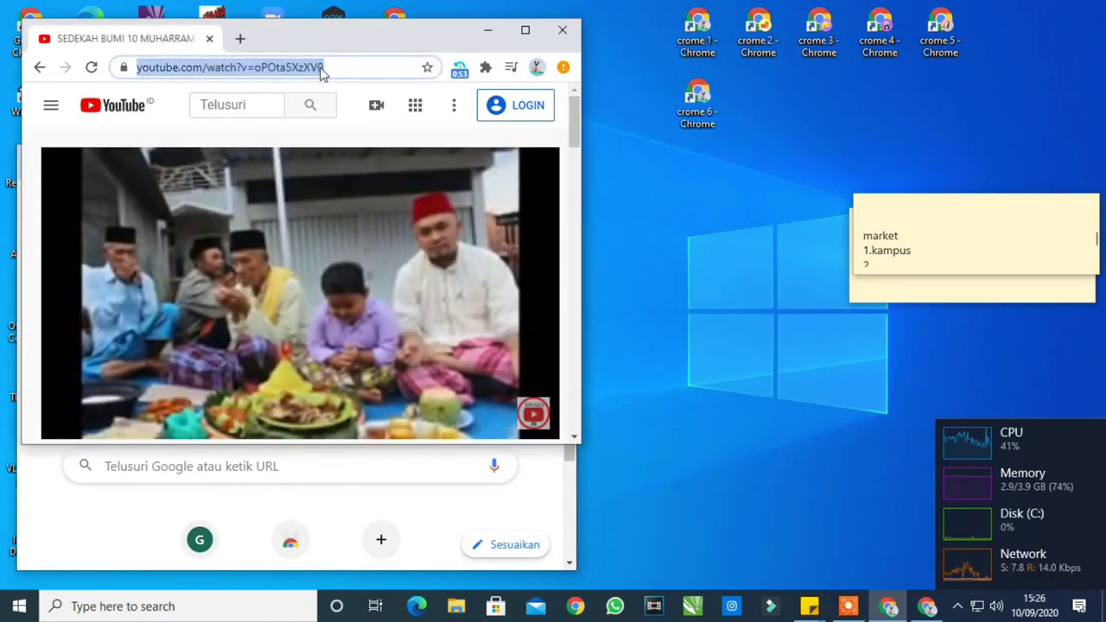
left_click(103, 515)
left_click(217, 190)
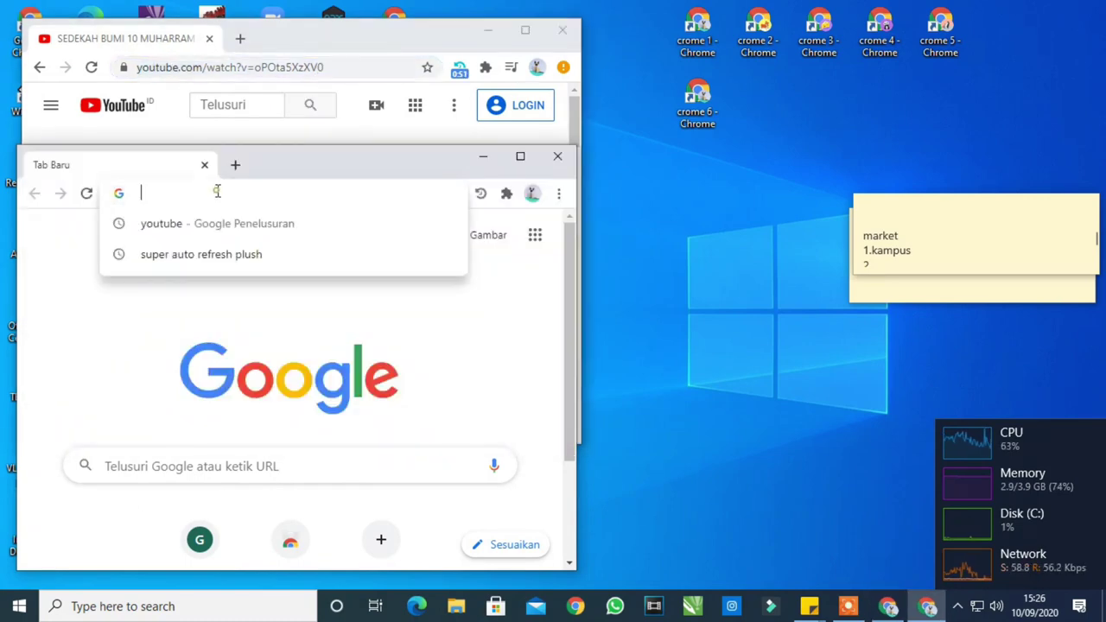
type("https://www.youtube.com/watch?v=oPOta5XzXV0")
key("Return")
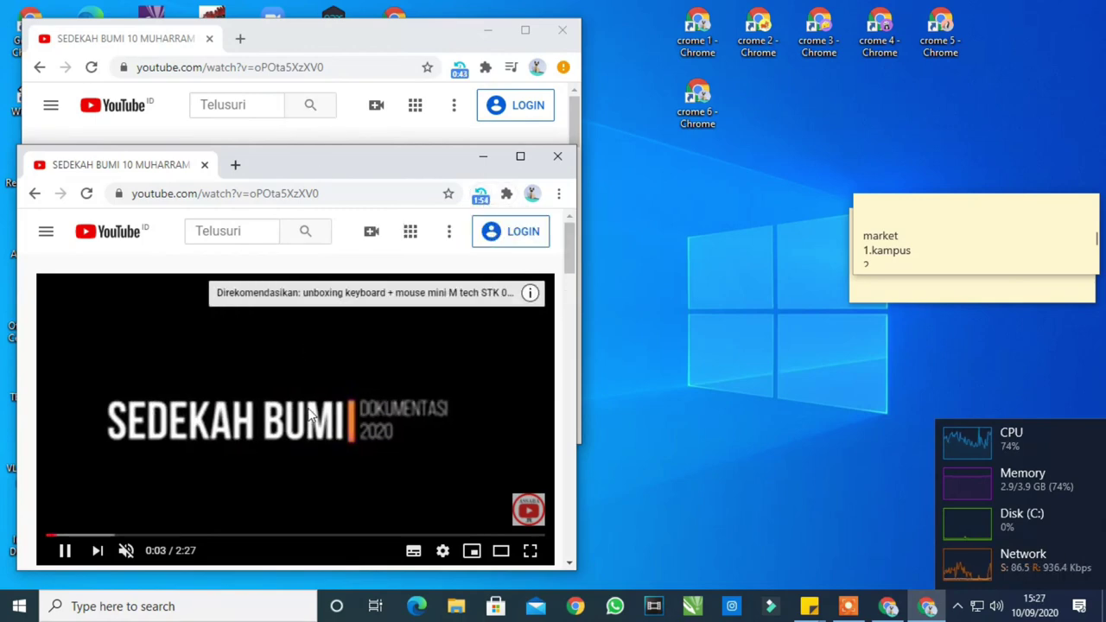
left_click_drag(351, 168, 345, 241)
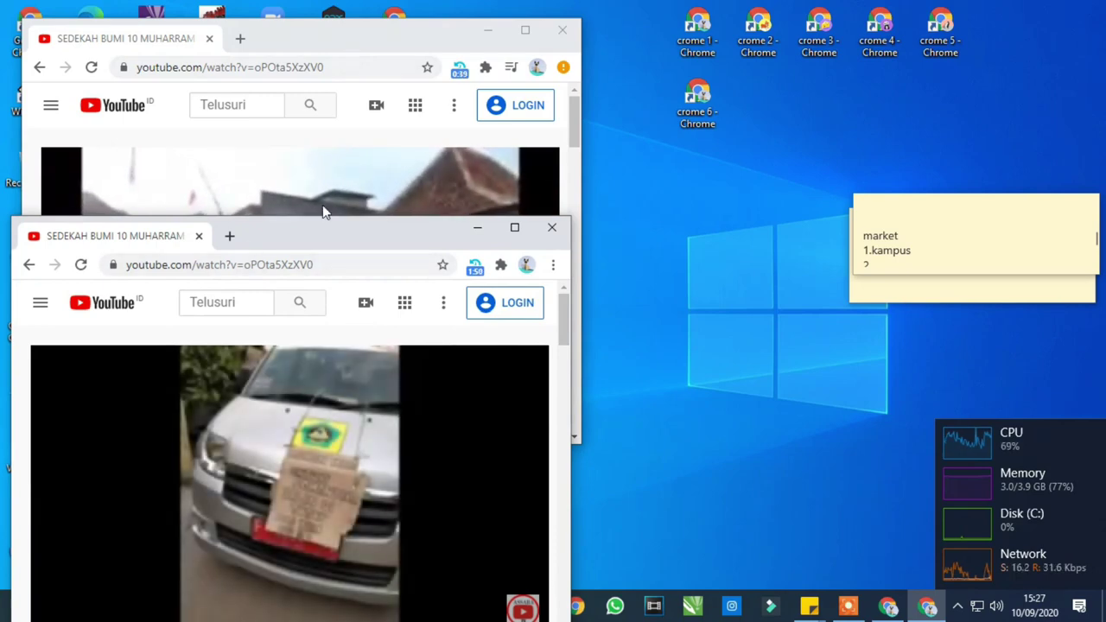
Launch the crome 2 profile and move its window onto the desktop's right half, beside the video windows
double_click(757, 33)
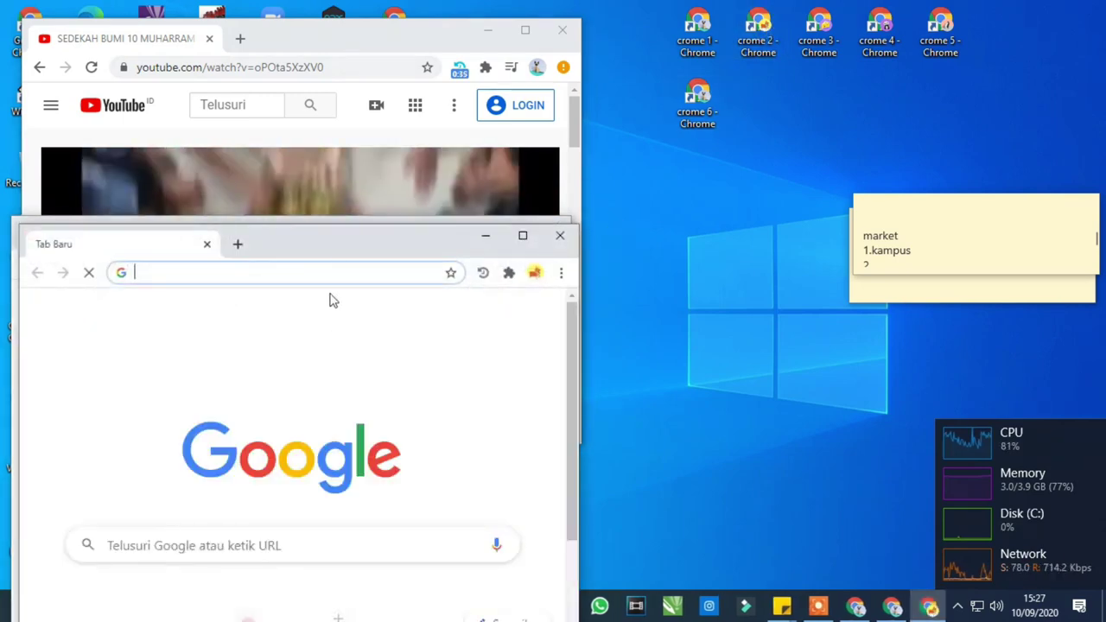
left_click_drag(363, 249, 870, 79)
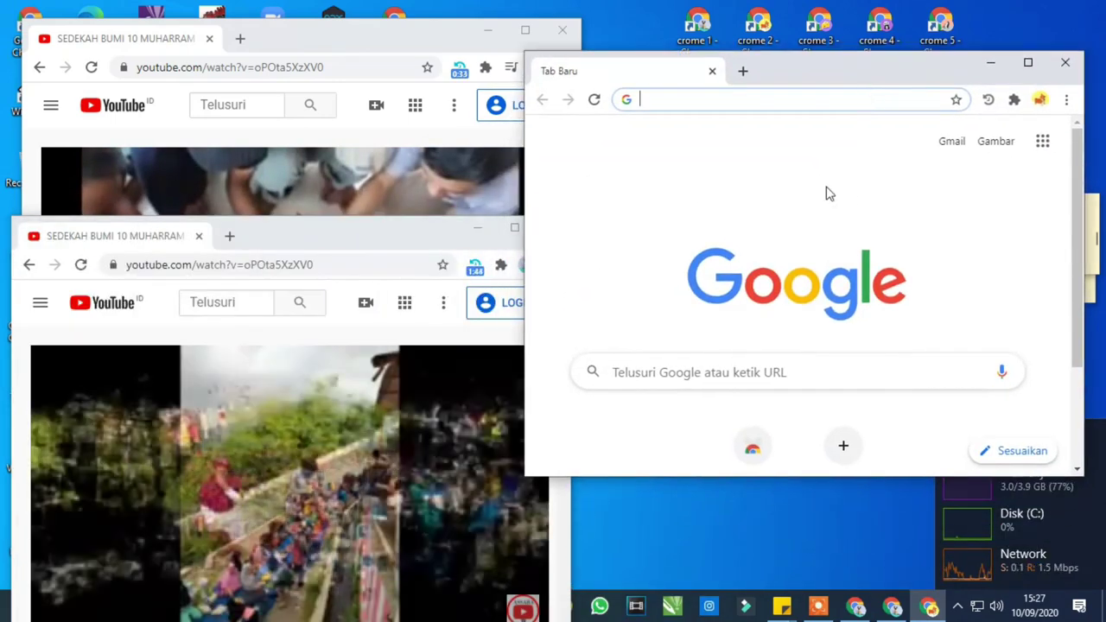
Load youtube.com/watch?v=oPOta5XzXV0 in the crome 2 window and check the video playing in the crome 1 window
type("https://www.youtube.com/watch?v=oPOta5XzXV0")
left_click(799, 128)
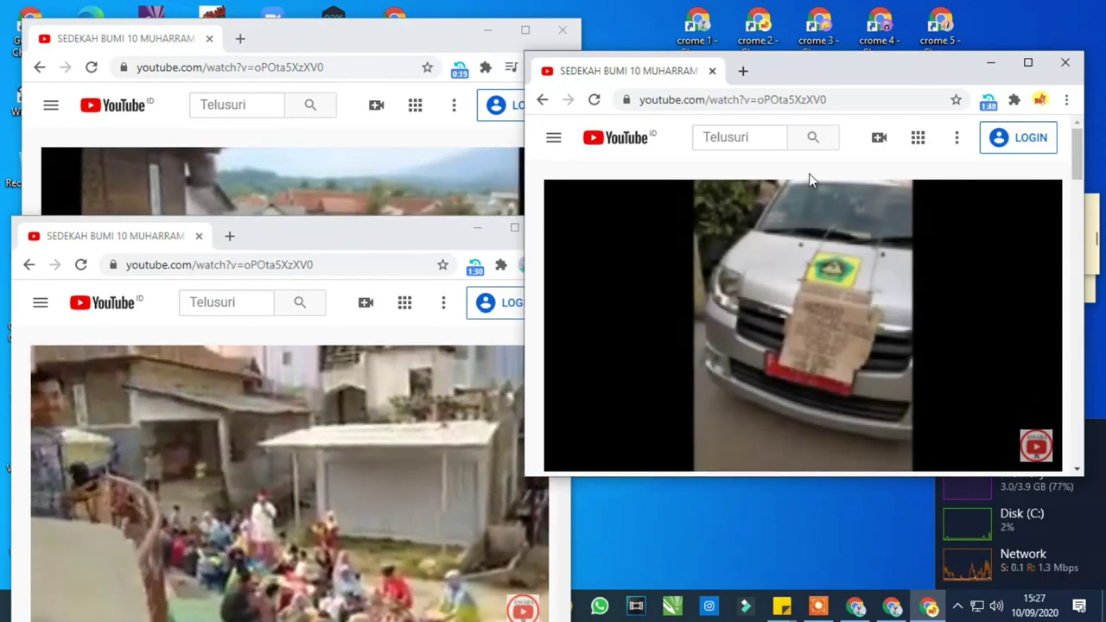
mouse_move(244, 402)
scroll(244, 402, "down", 1)
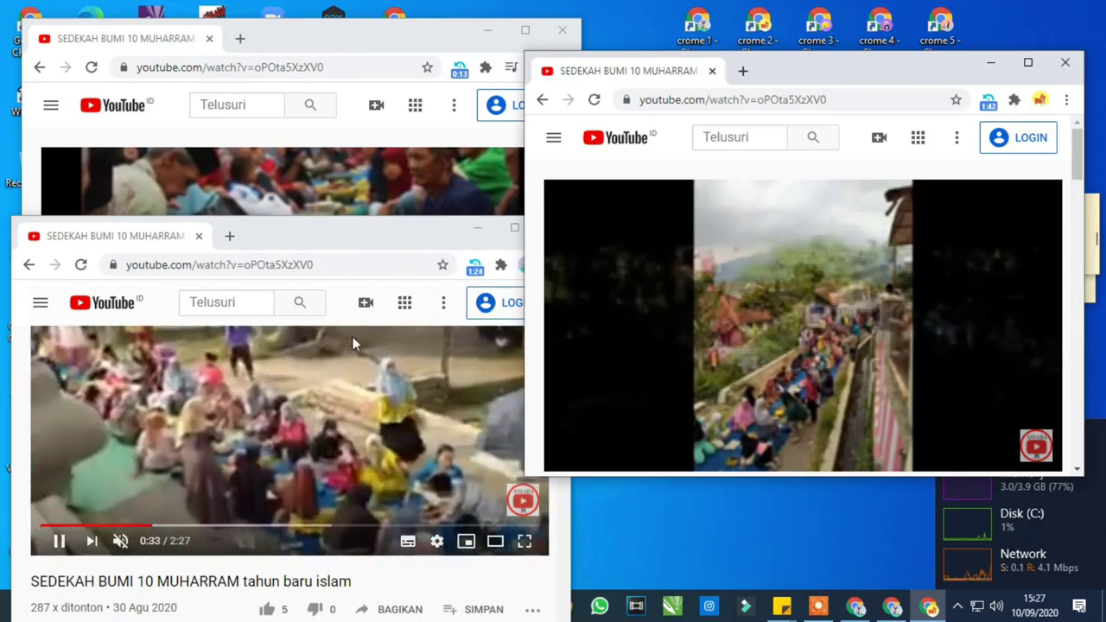
Bring the first video window to the front and check its page reload at the end of the auto-refresh countdown
left_click(370, 54)
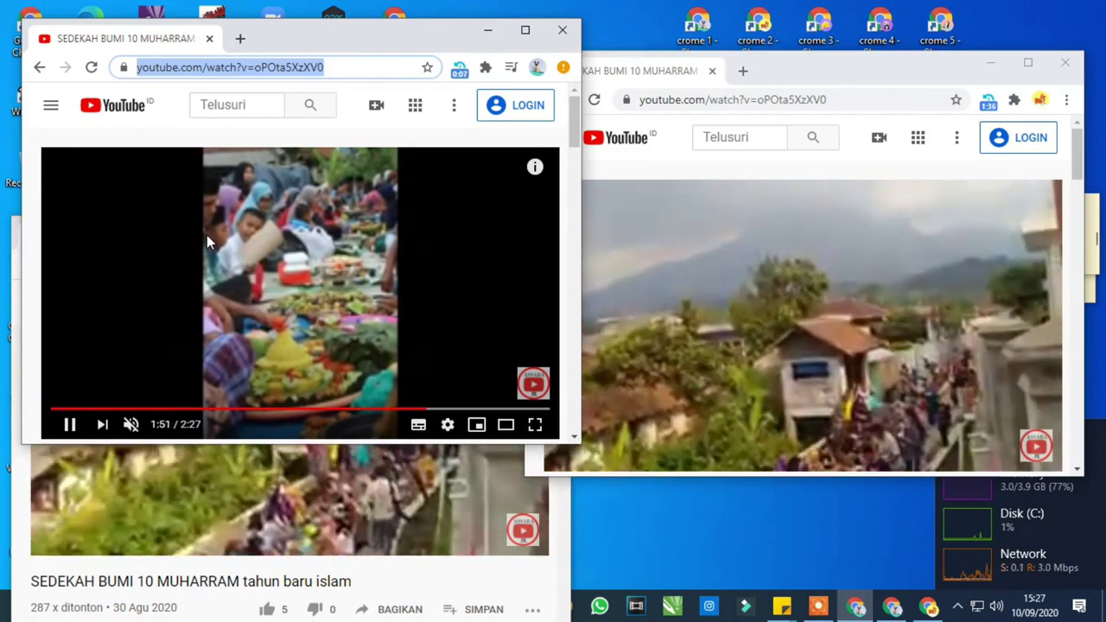
scroll(259, 260, "down", 2)
key("F5")
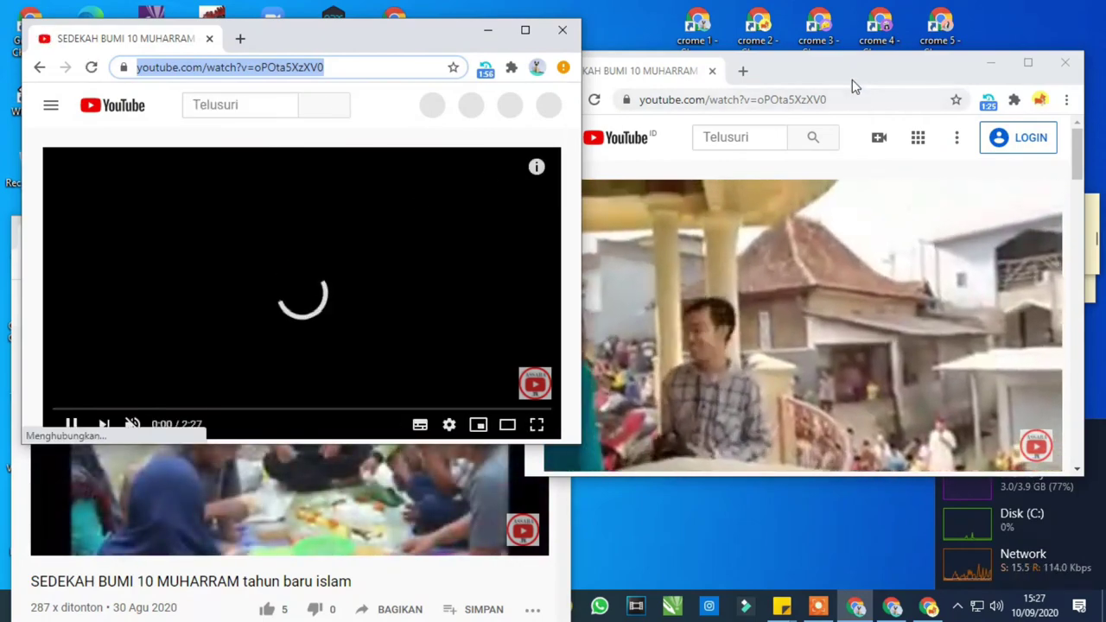
Bring the crome 2 window forward and minimize all three video windows to clear the desktop
left_click(852, 81)
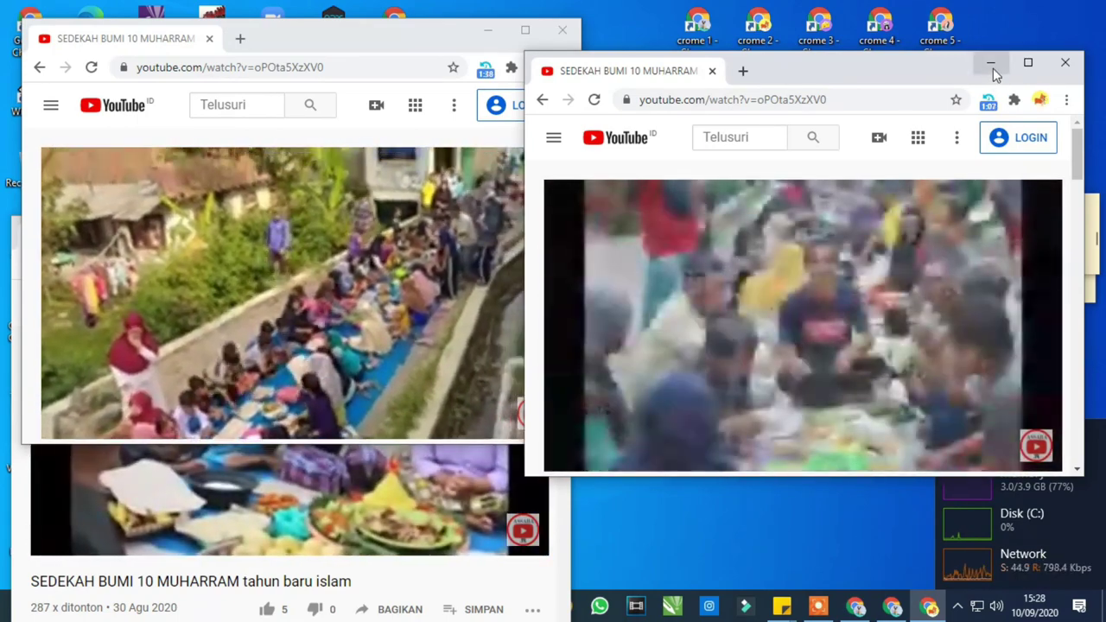
left_click(993, 68)
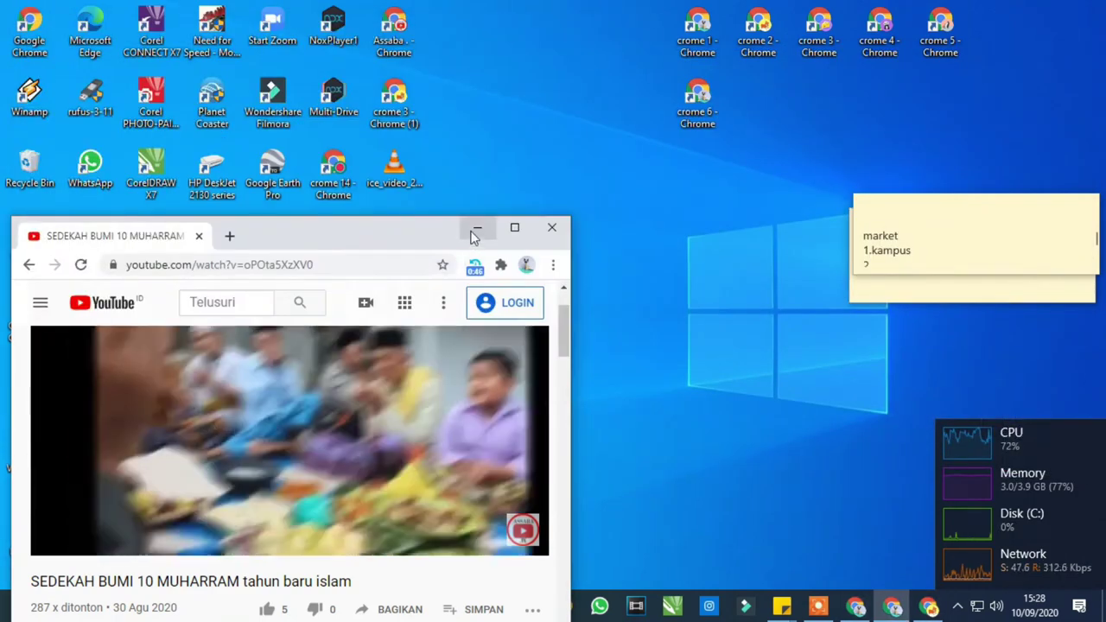
left_click(472, 234)
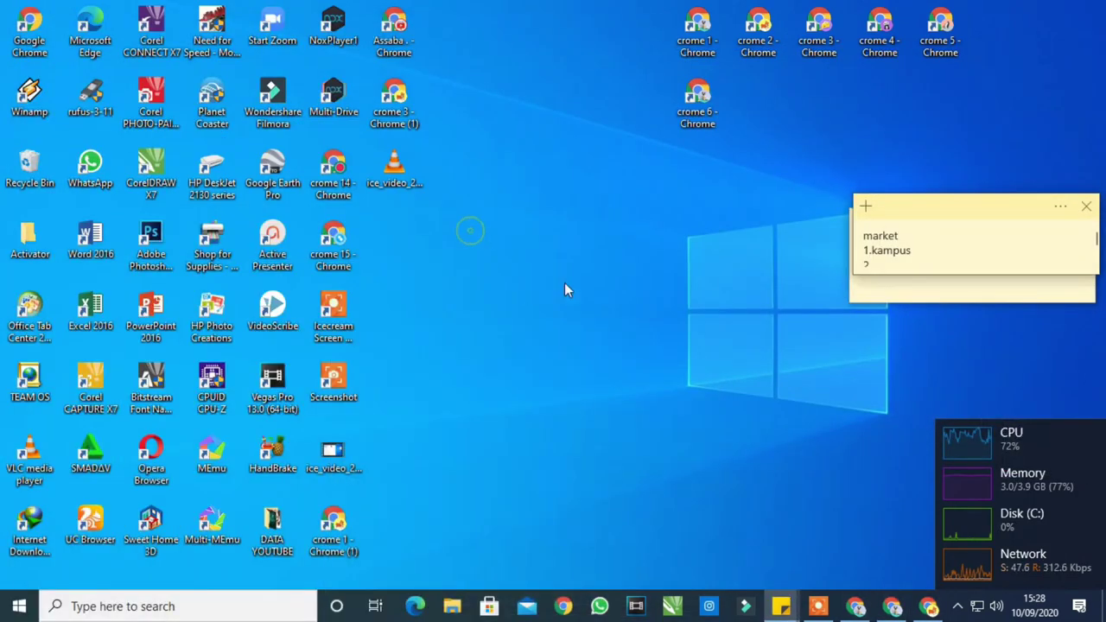
Restore the three video windows to check their playback and refresh countdowns, and minimize them all again
left_click(856, 605)
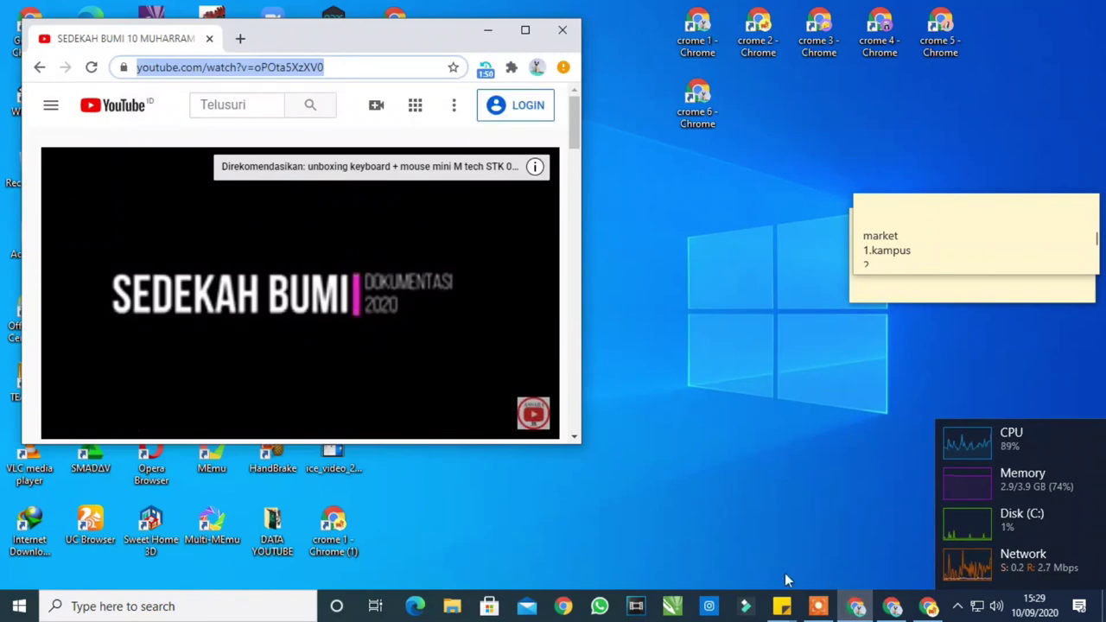
left_click(895, 607)
left_click(922, 606)
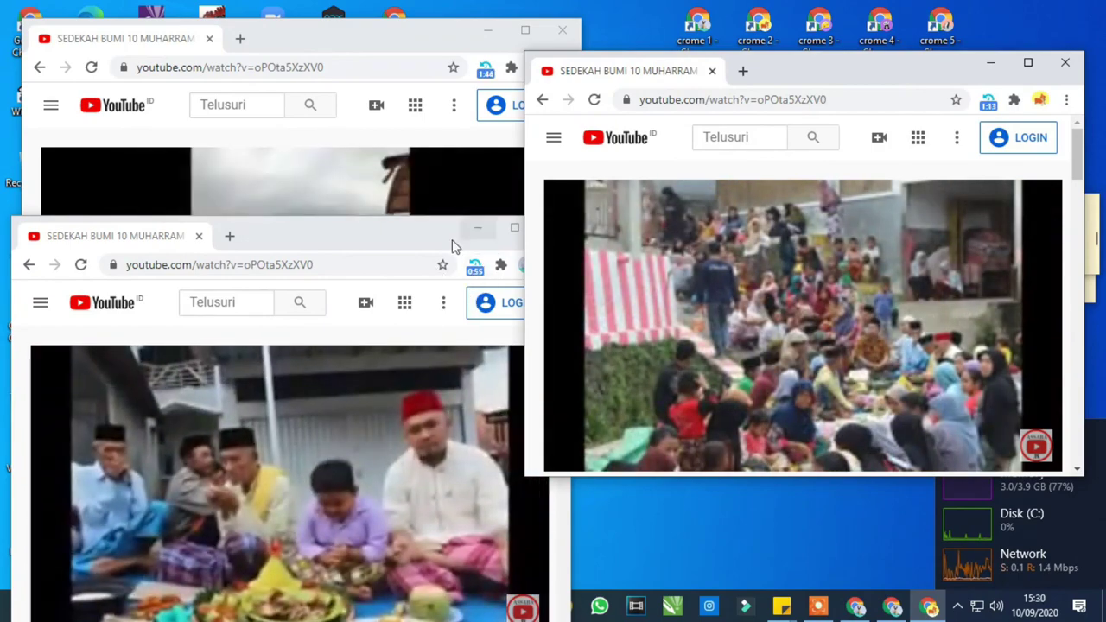
left_click(990, 64)
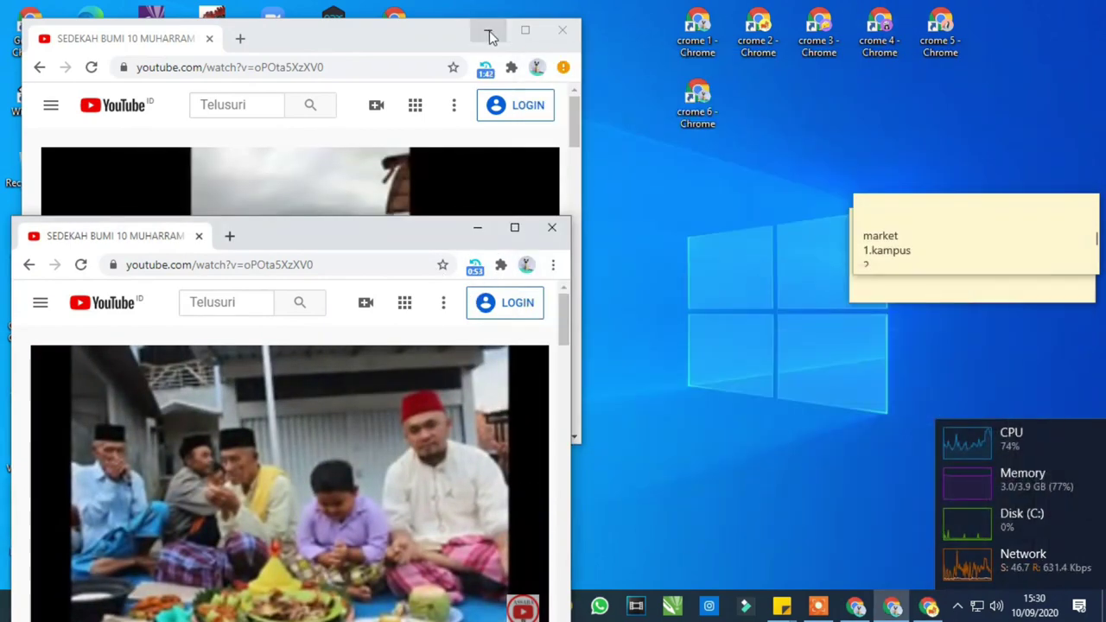
left_click(488, 31)
left_click(480, 228)
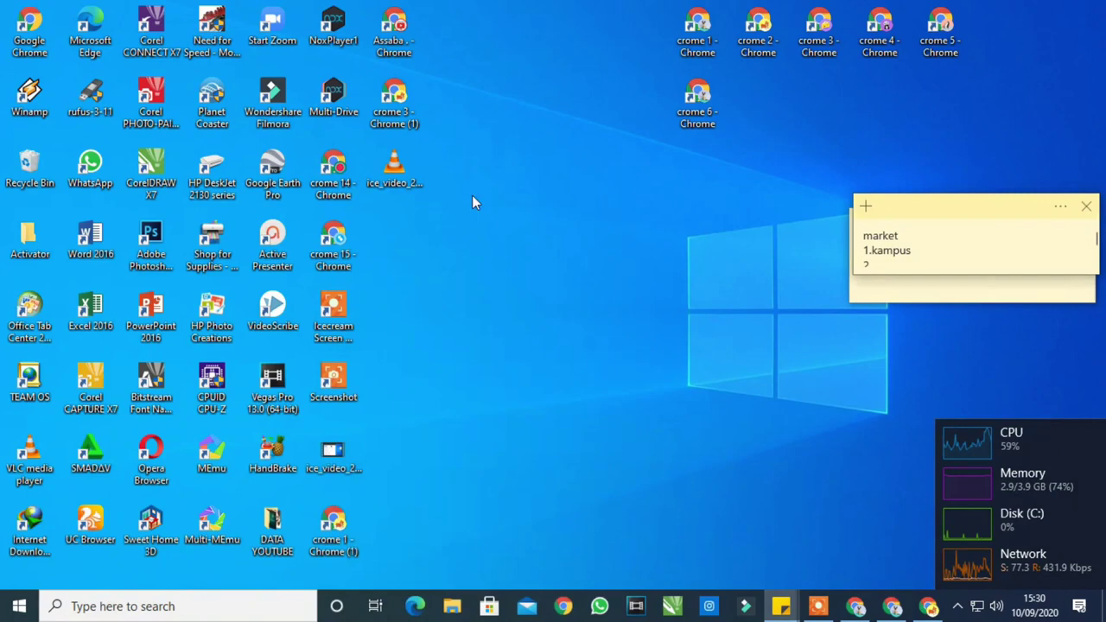
Launch the Assaba Chrome profile, maximize its window, and open the SEDEKAH BUMI video's analytics overview in YouTube Studio
double_click(391, 44)
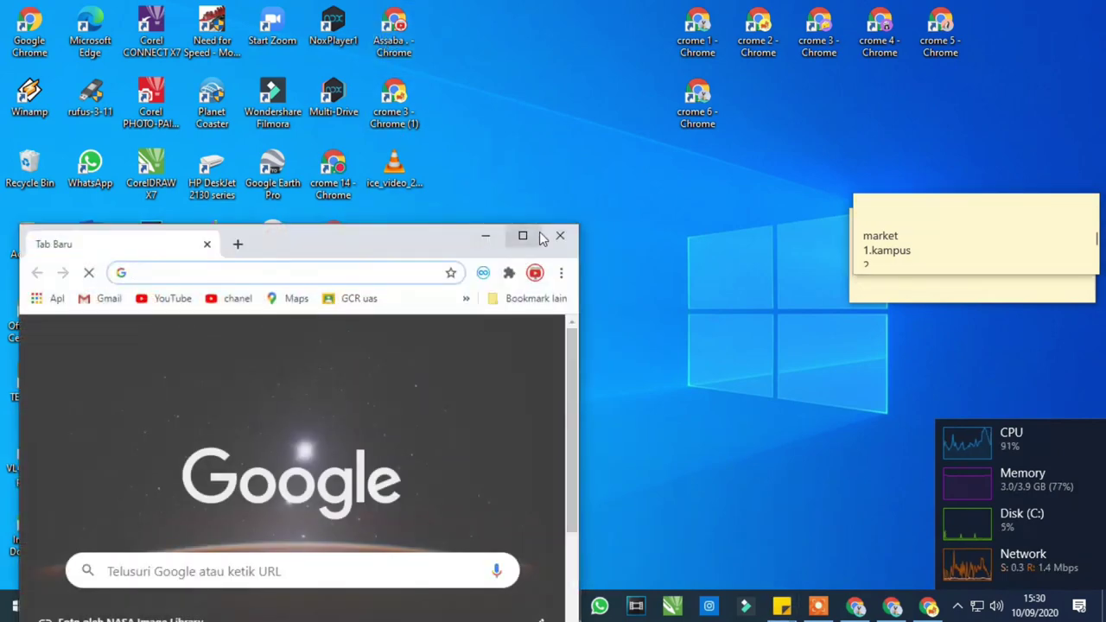
double_click(497, 249)
left_click(221, 71)
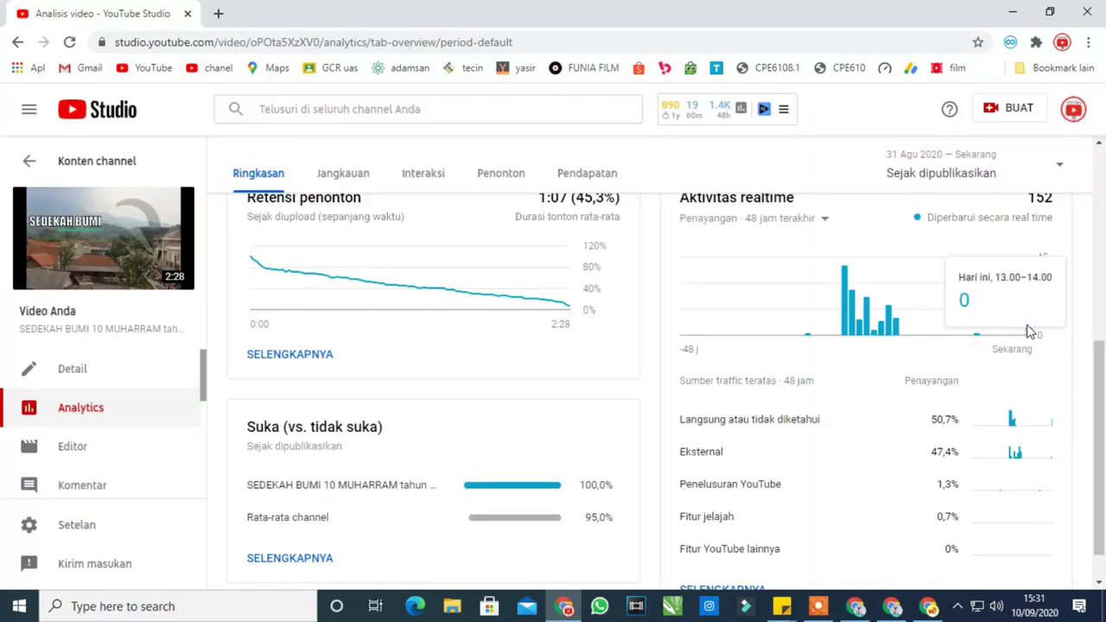
Examine the latest hourly views in the video's 48-hour realtime activity chart and close the analytics window
mouse_move(1035, 332)
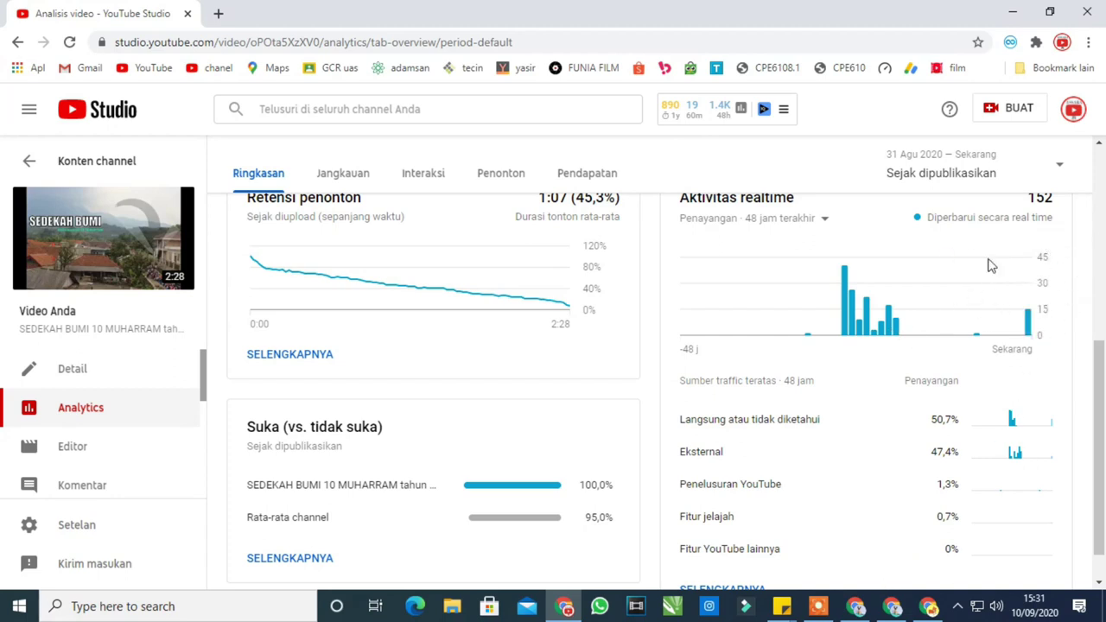
scroll(957, 272, "up", 1)
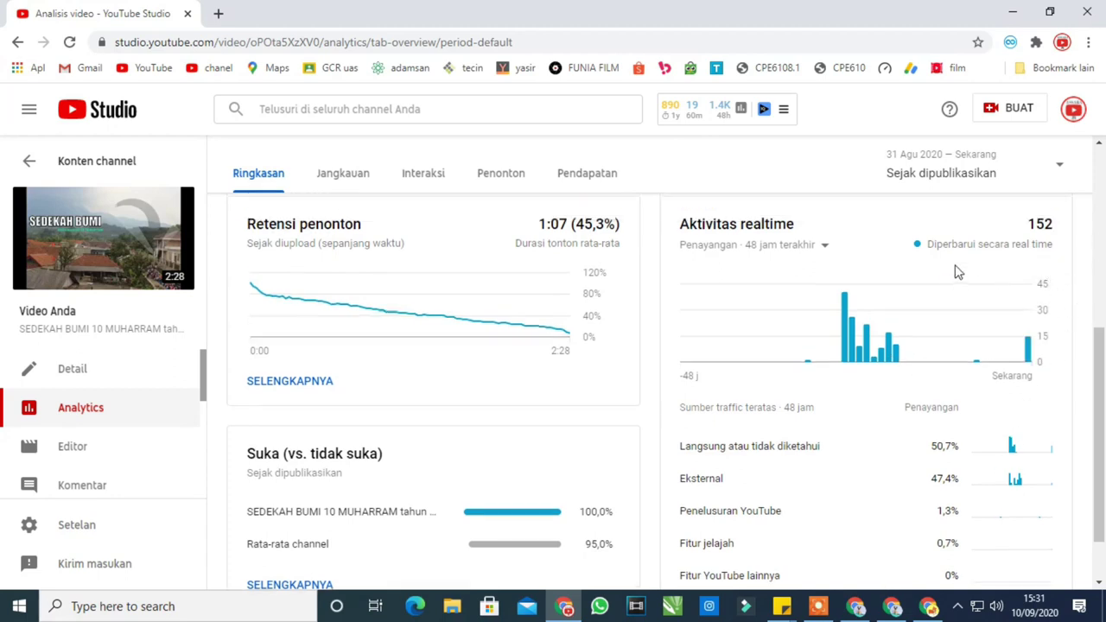
left_click(1084, 10)
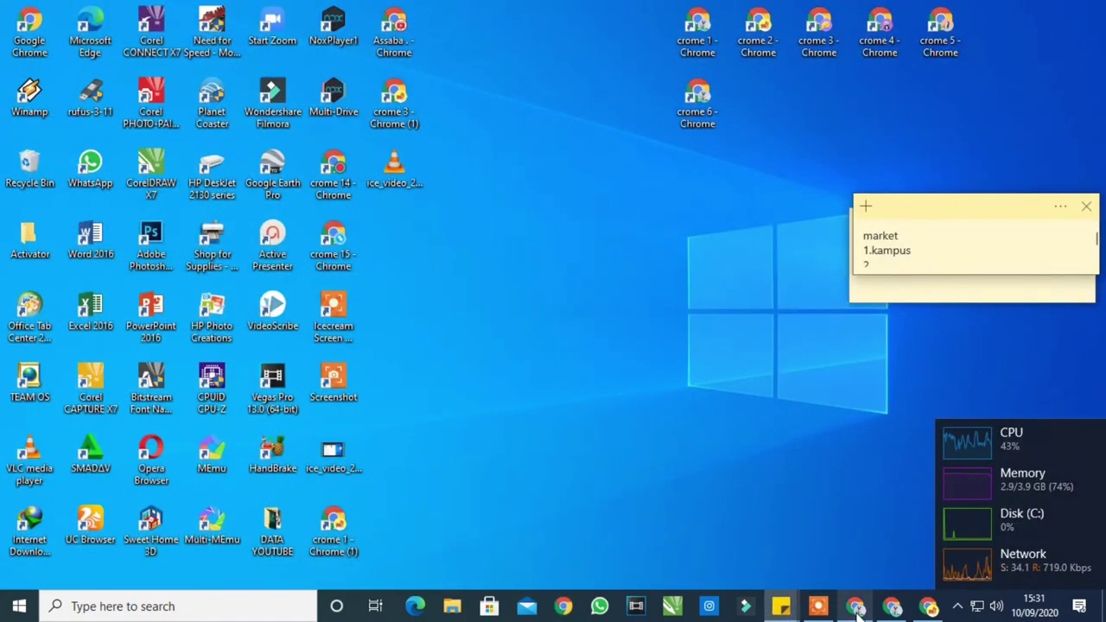
Restore the first video window to check its automatic reload when the countdown ends, and minimize it again
mouse_move(856, 606)
left_click(856, 563)
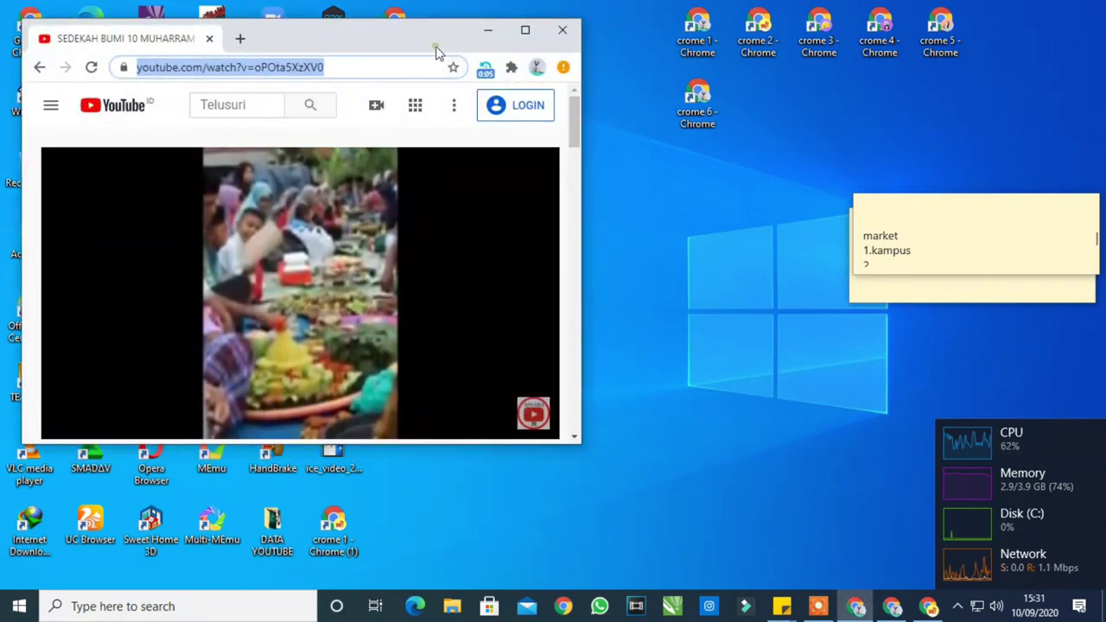
left_click(487, 32)
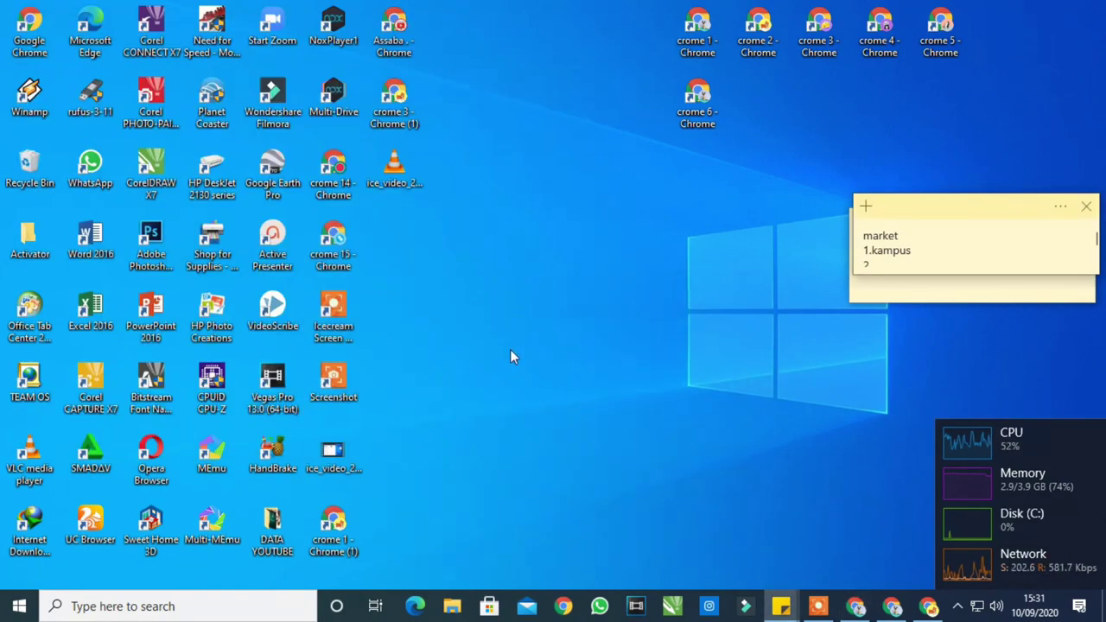
left_click(869, 605)
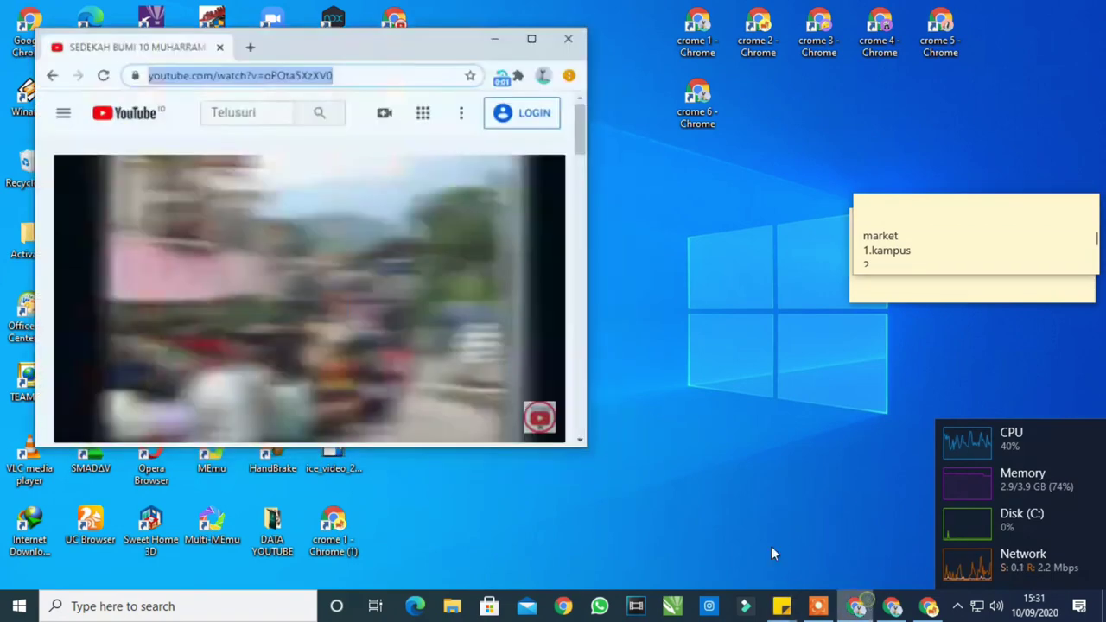
scroll(215, 314, "down", 2)
left_click(119, 316)
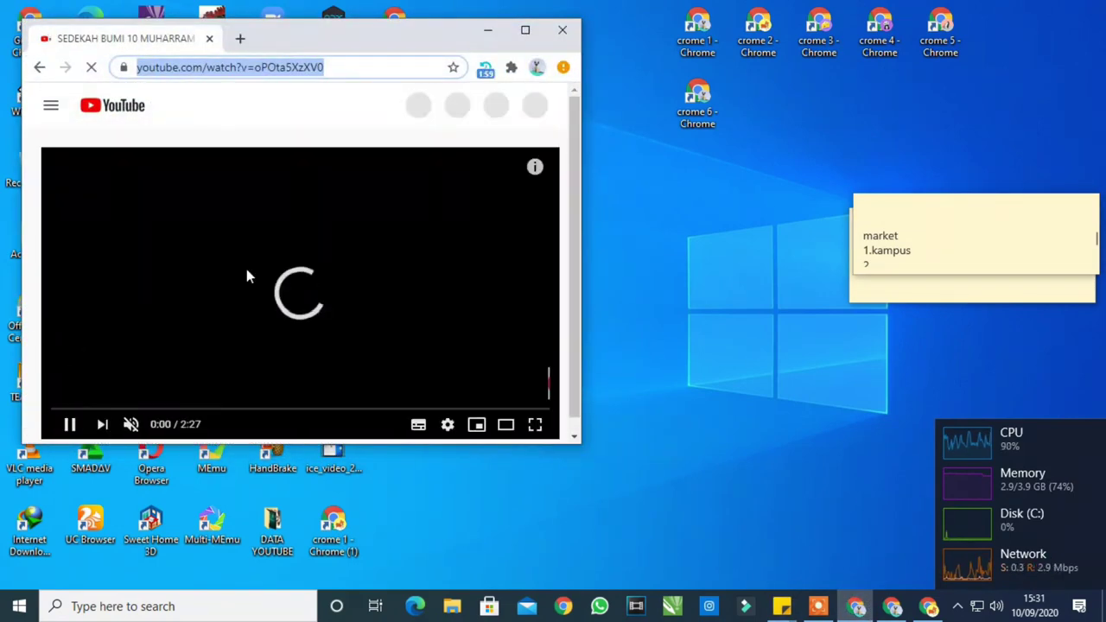
left_click(491, 31)
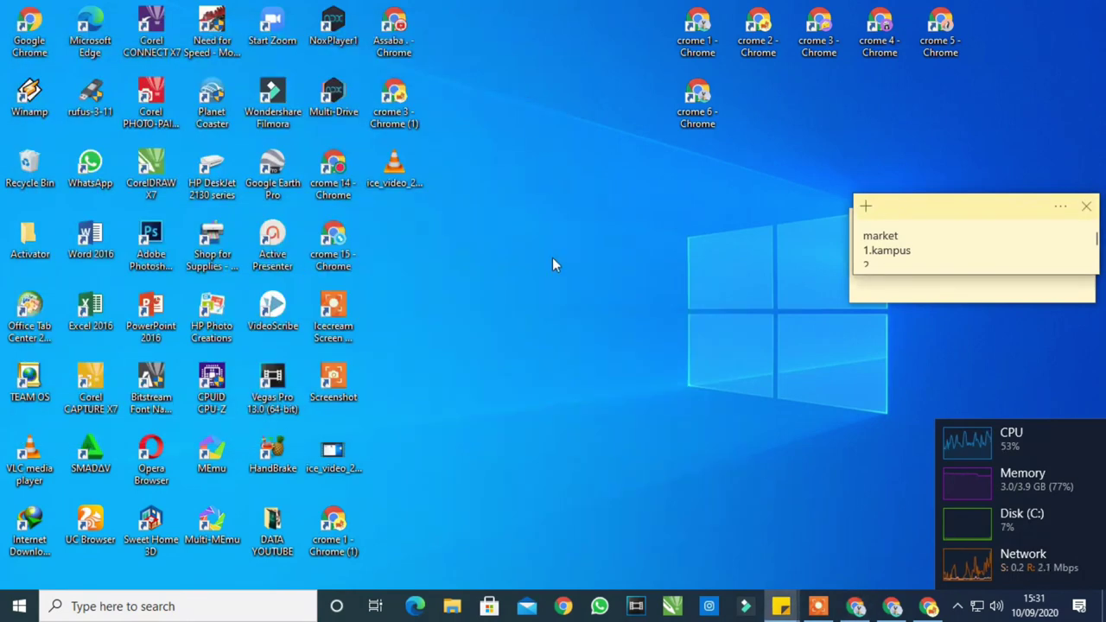